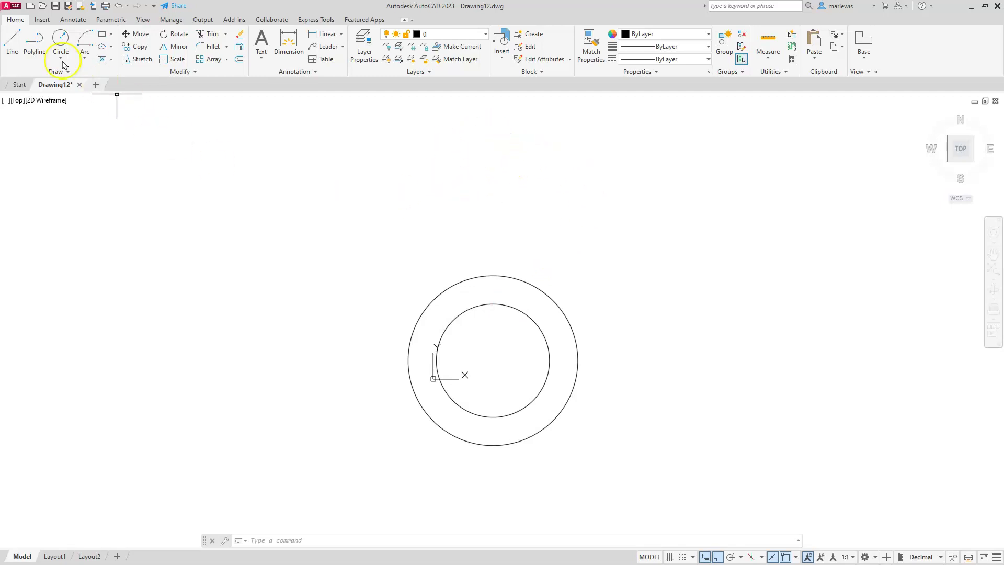
Draw a radius 9 circle centred at offset @0,50 from the concentric circles' centre
{"action": "left_click", "coordinate": [60, 42]}
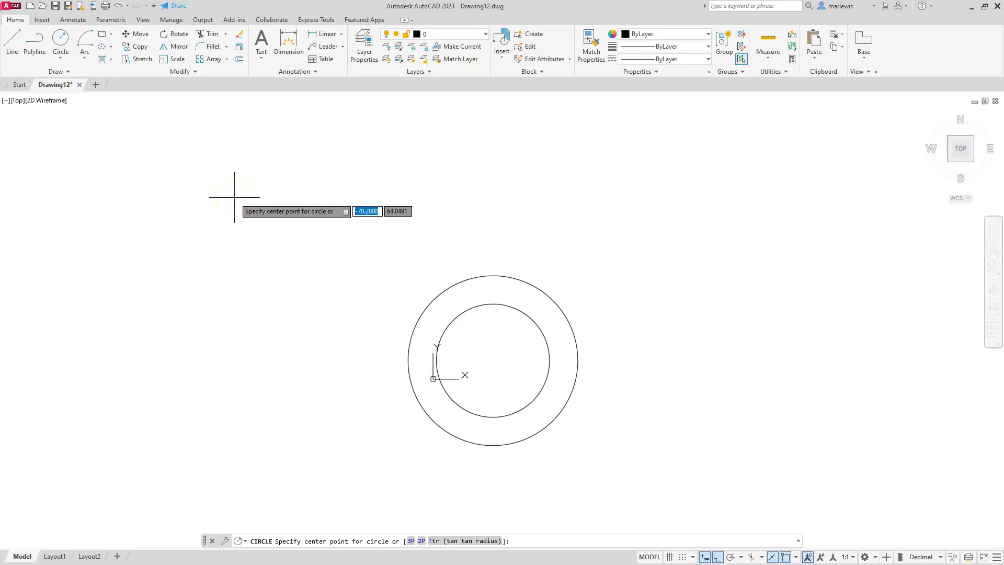
{"action": "key", "text": "F8"}
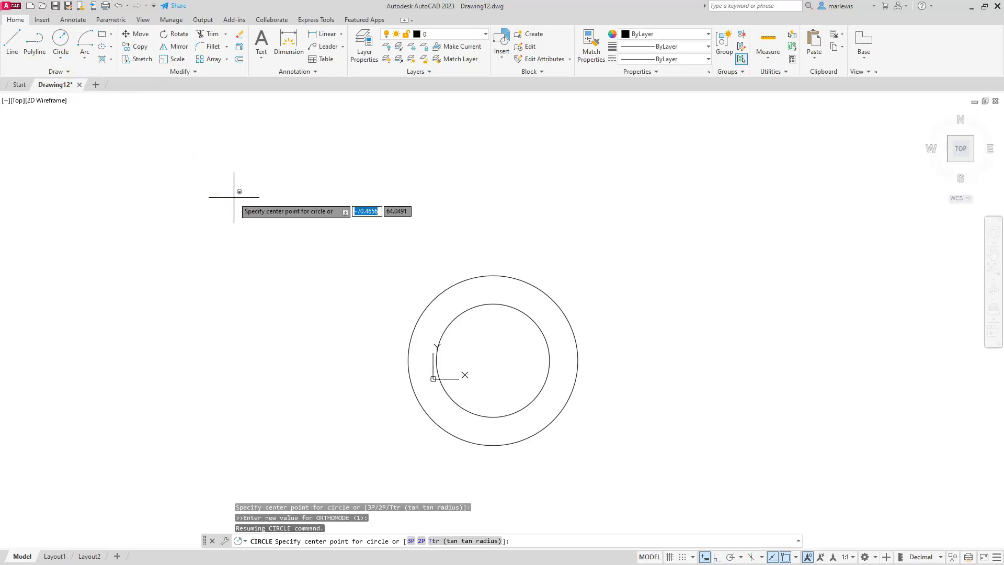
{"action": "right_click", "coordinate": [233, 198], "text": "shift"}
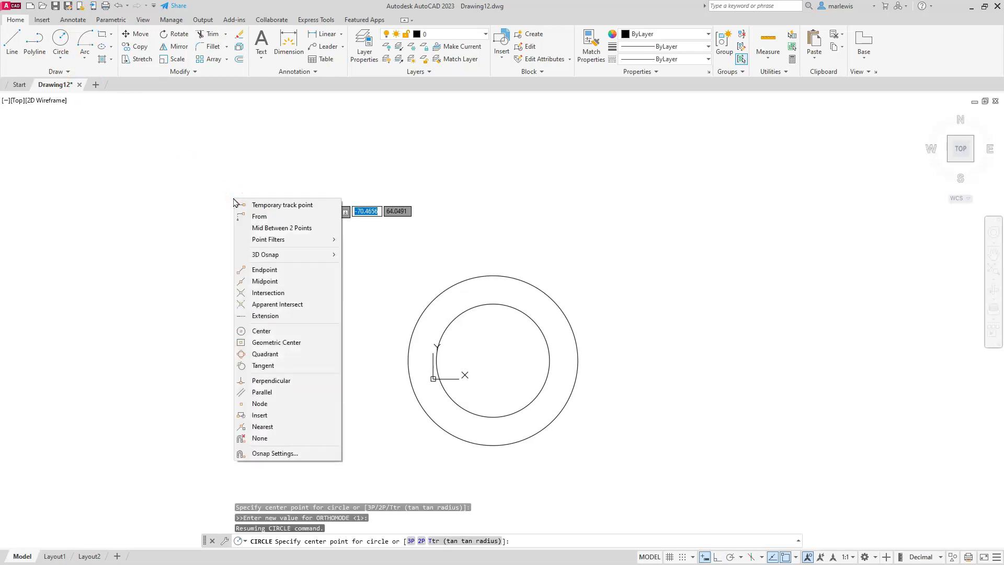
{"action": "left_click", "coordinate": [260, 217]}
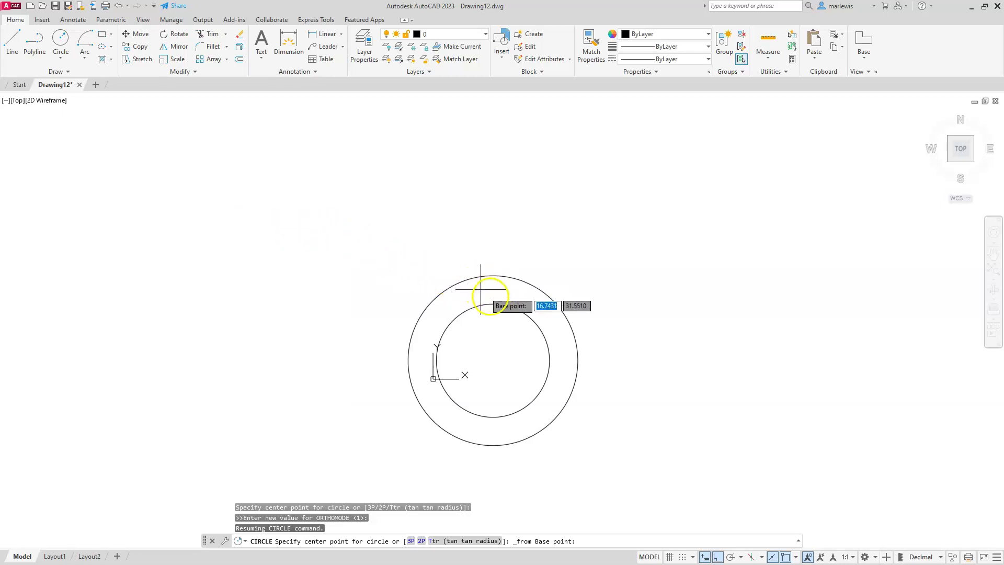
{"action": "left_click", "coordinate": [493, 360]}
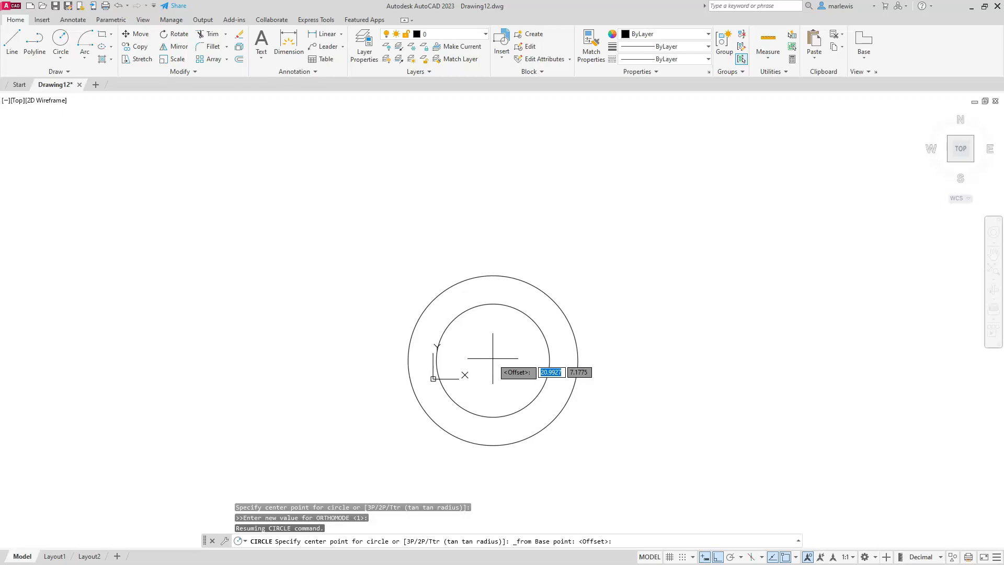
{"action": "key", "text": "F8"}
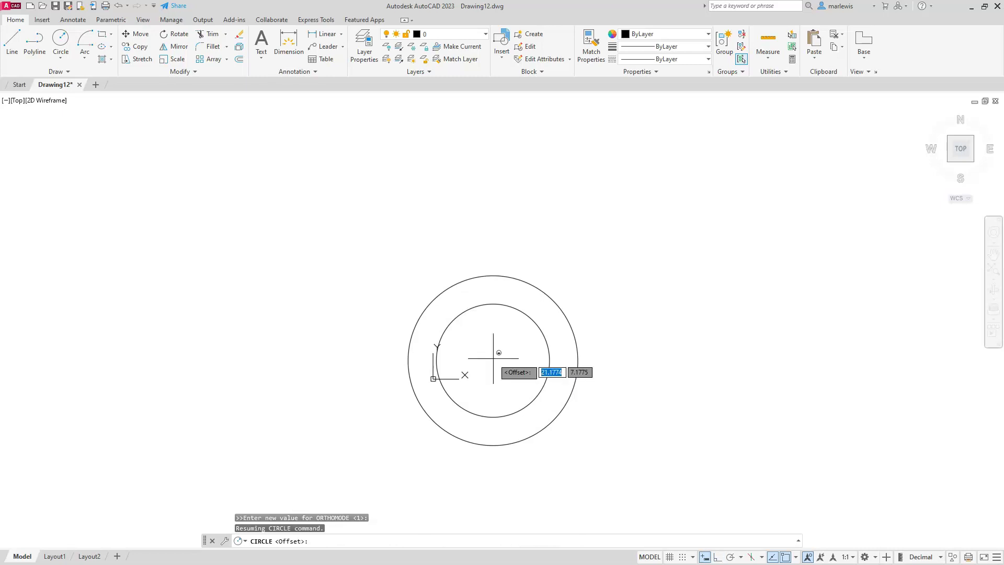
{"action": "type", "text": "@"}
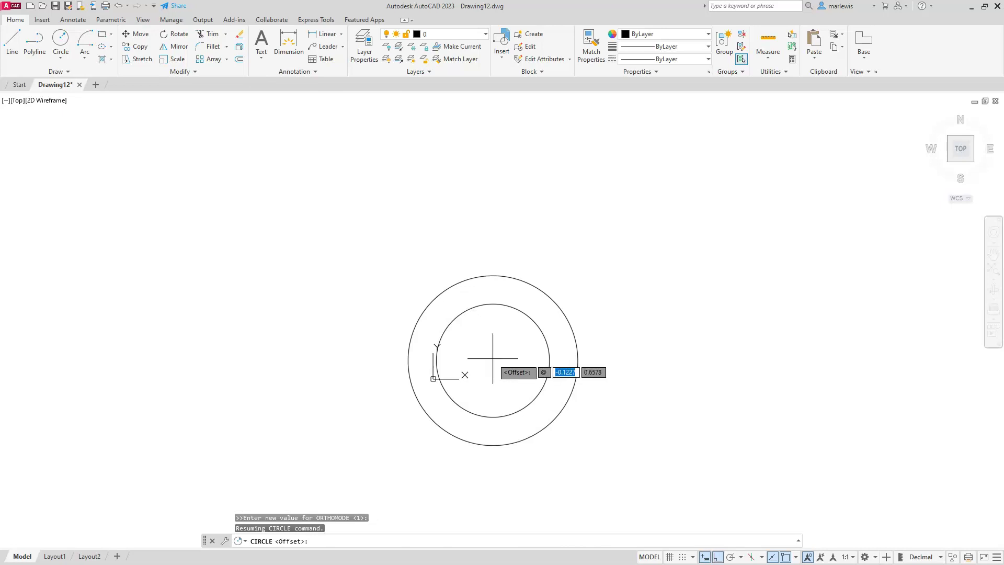
{"action": "type", "text": "0"}
{"action": "key", "text": "Tab"}
{"action": "type", "text": "50"}
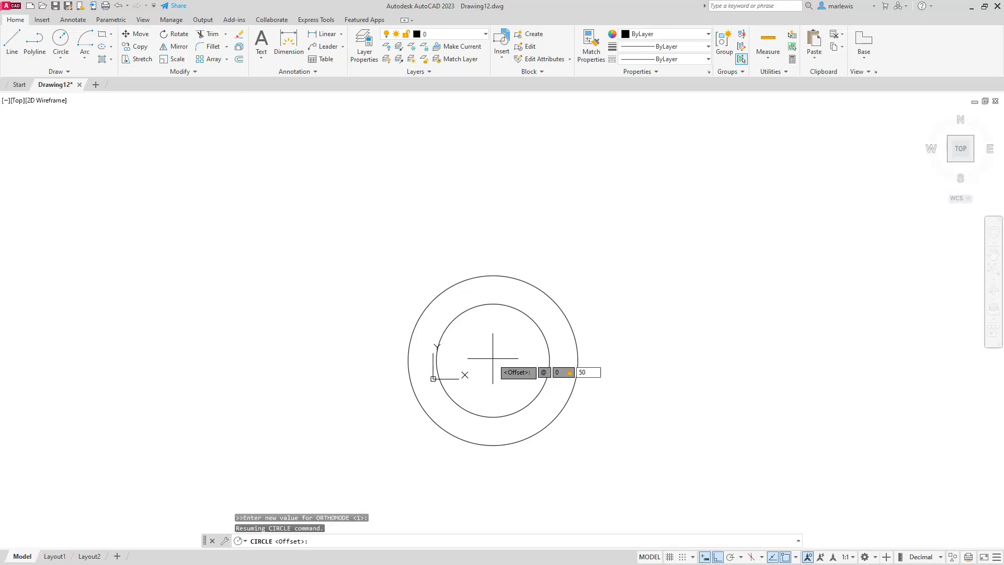
{"action": "key", "text": "Return"}
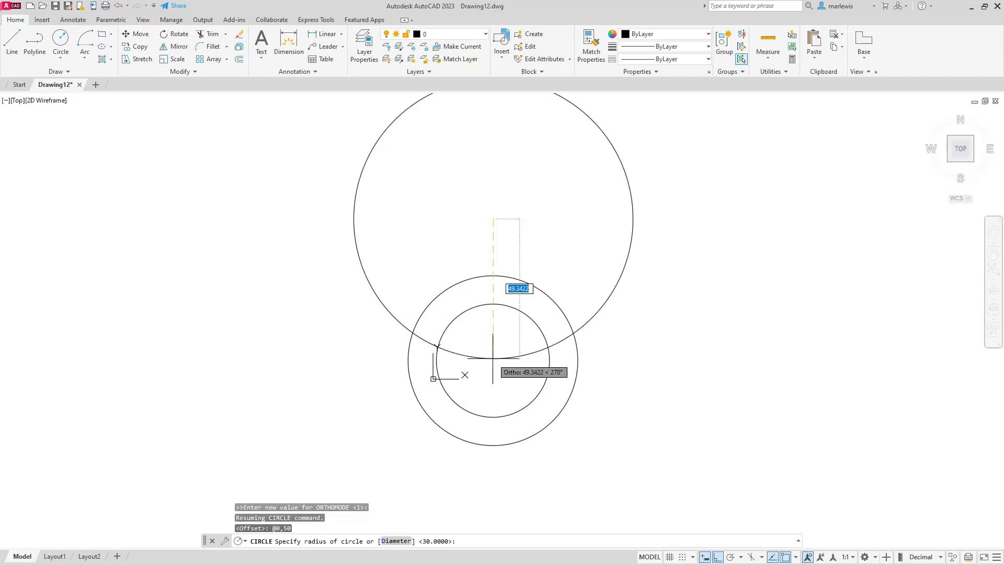
{"action": "type", "text": "9"}
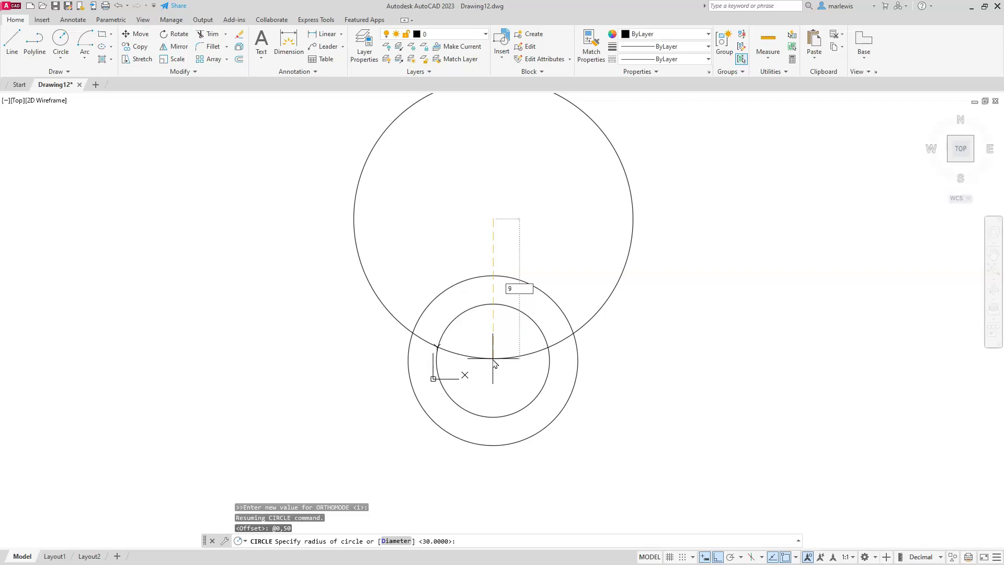
{"action": "key", "text": "Return"}
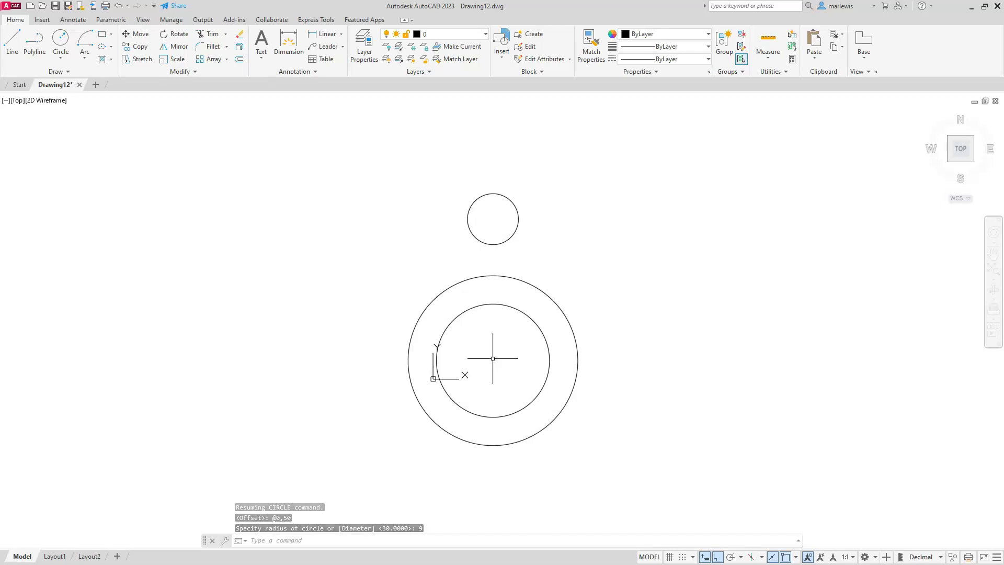
Draw a radius 15 circle concentric with the R9 circle, centred on the last point
{"action": "key", "text": "Return"}
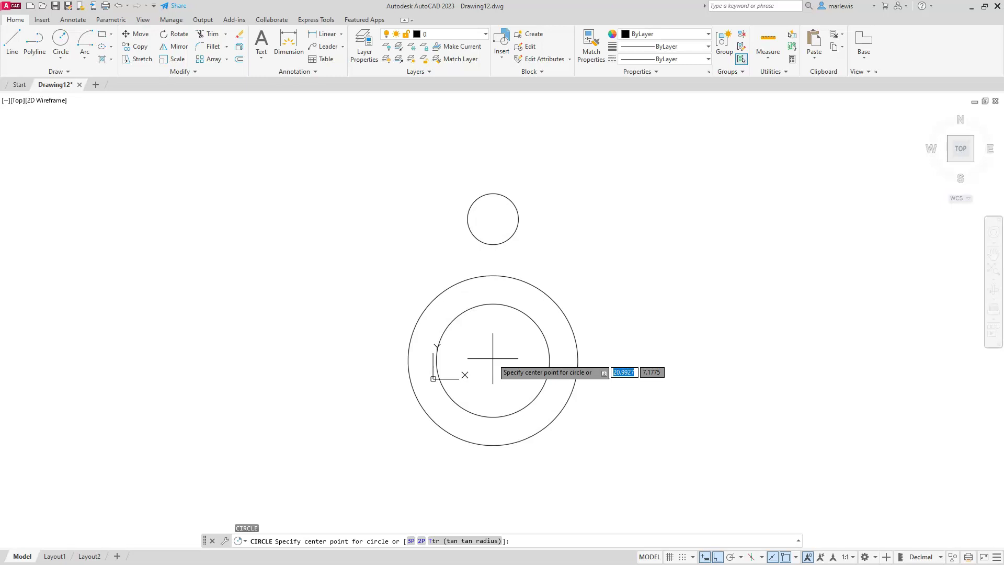
{"action": "type", "text": "@"}
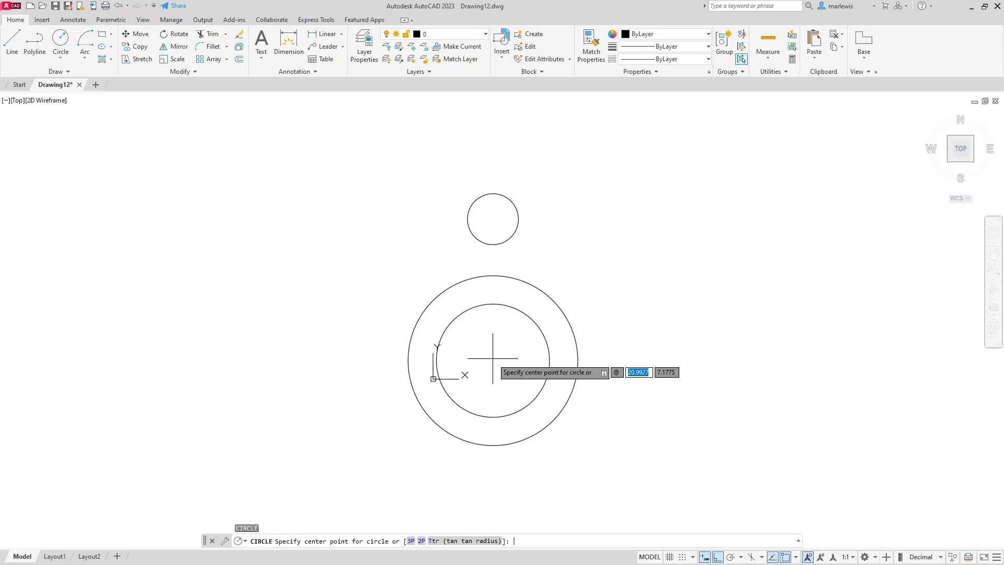
{"action": "key", "text": "Return"}
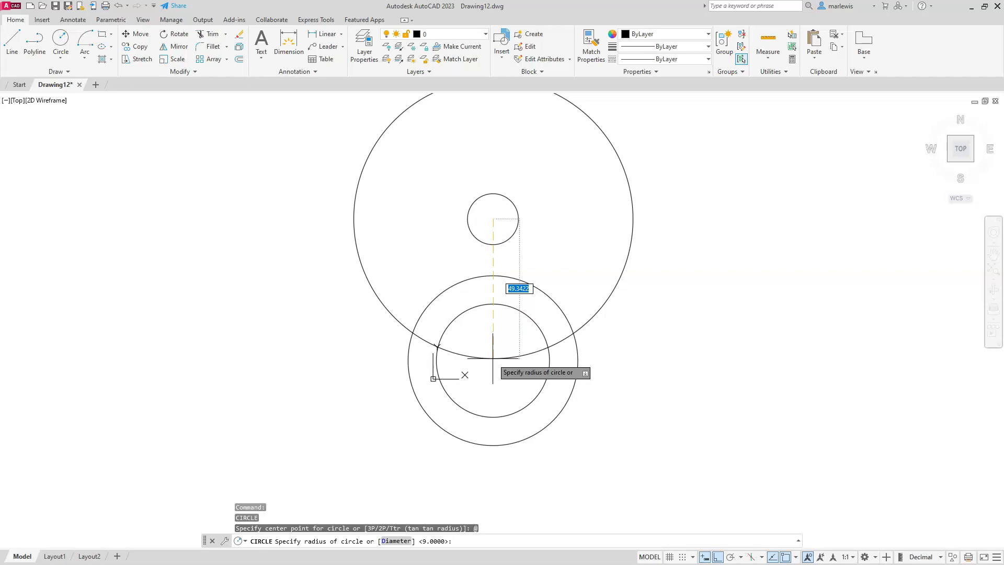
{"action": "type", "text": "15"}
{"action": "key", "text": "Return"}
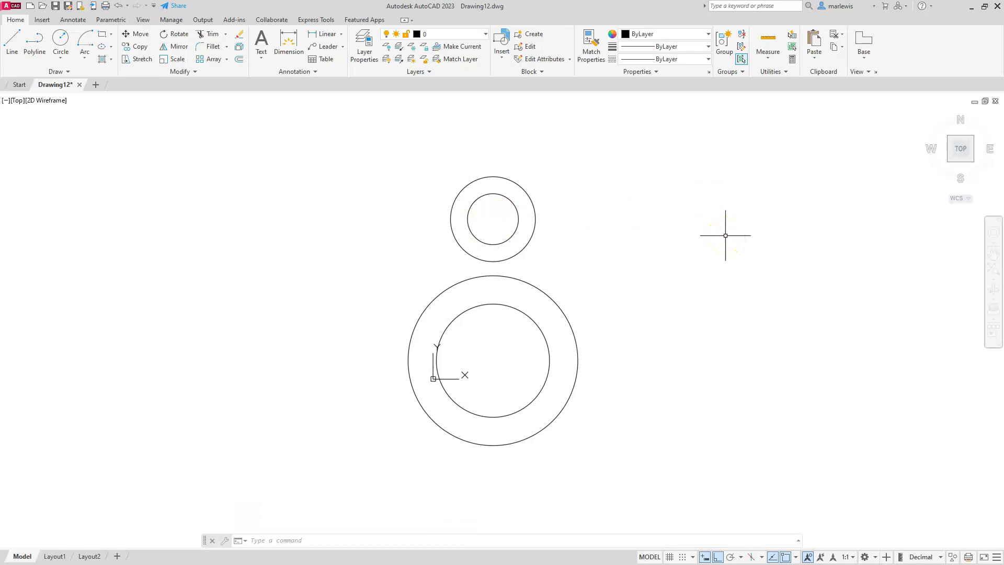
Start a new circle using the upper circle pair's centre as the From base point
{"action": "scroll", "coordinate": [725, 235], "scroll_direction": "up", "scroll_amount": 2}
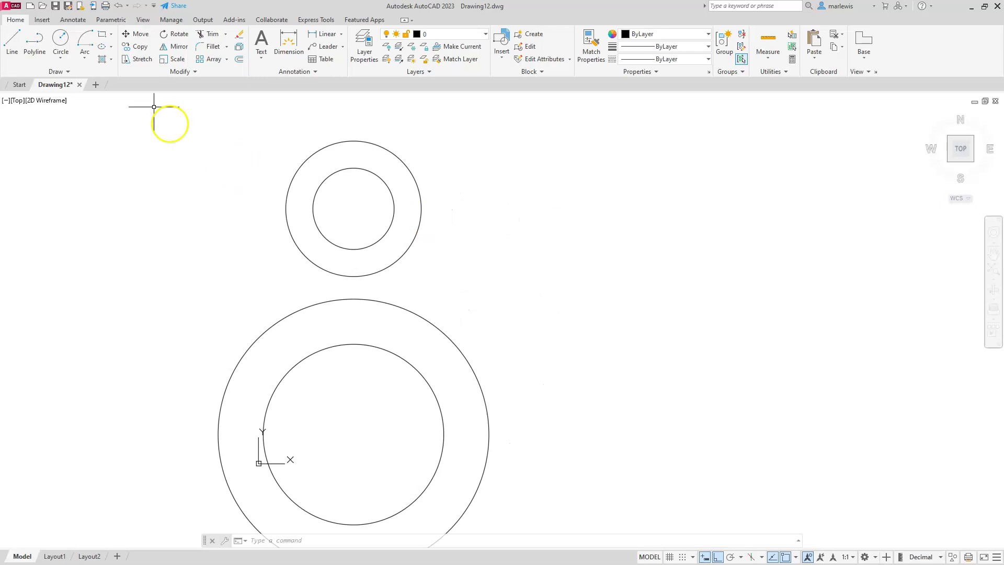
{"action": "left_click", "coordinate": [62, 40]}
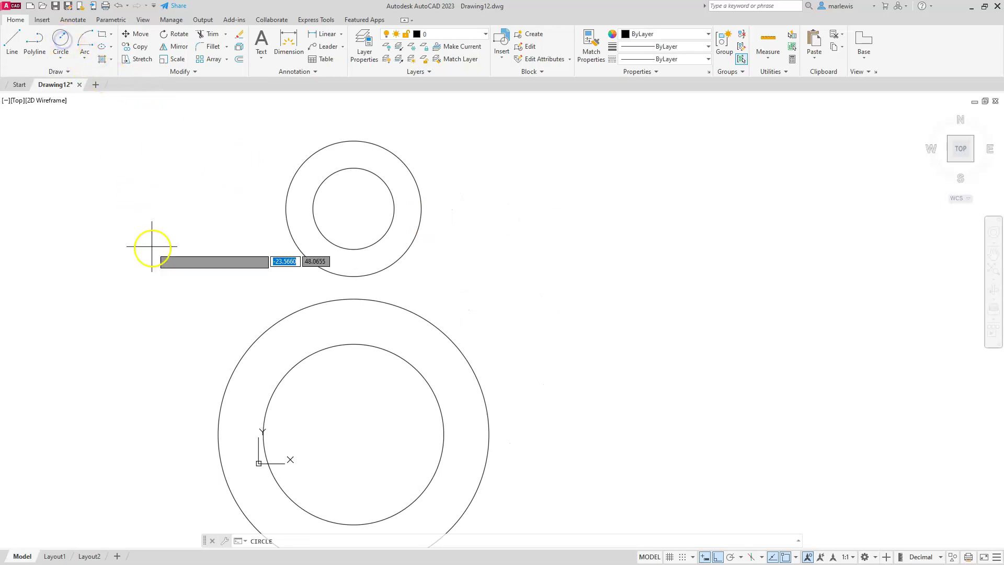
{"action": "key", "text": "F8"}
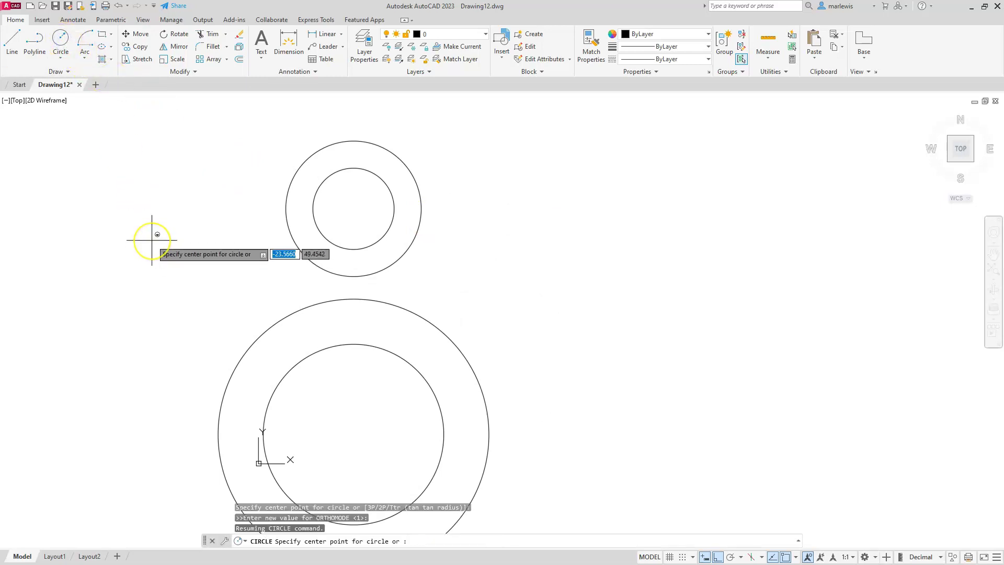
{"action": "right_click", "coordinate": [152, 241], "text": "shift"}
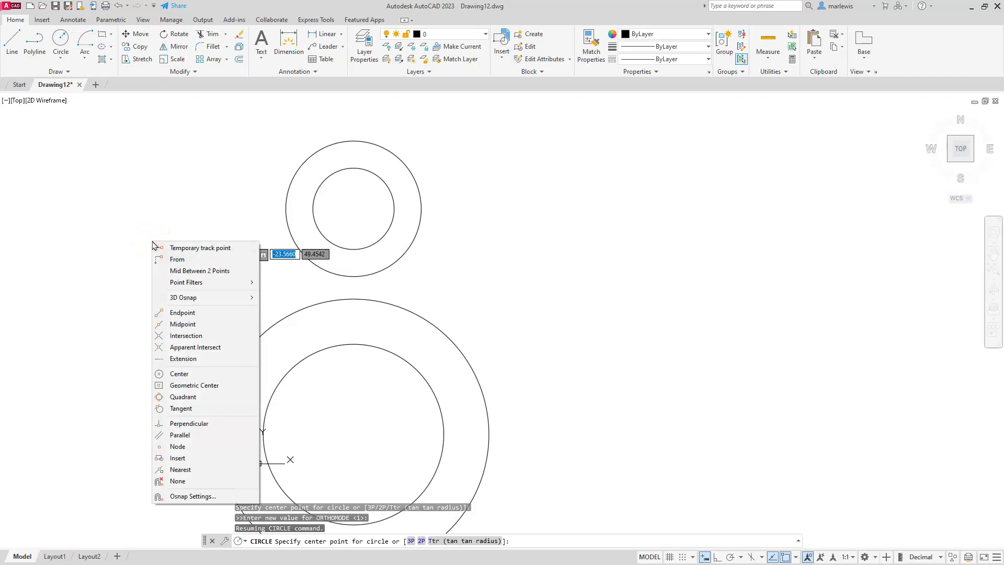
{"action": "left_click", "coordinate": [183, 260]}
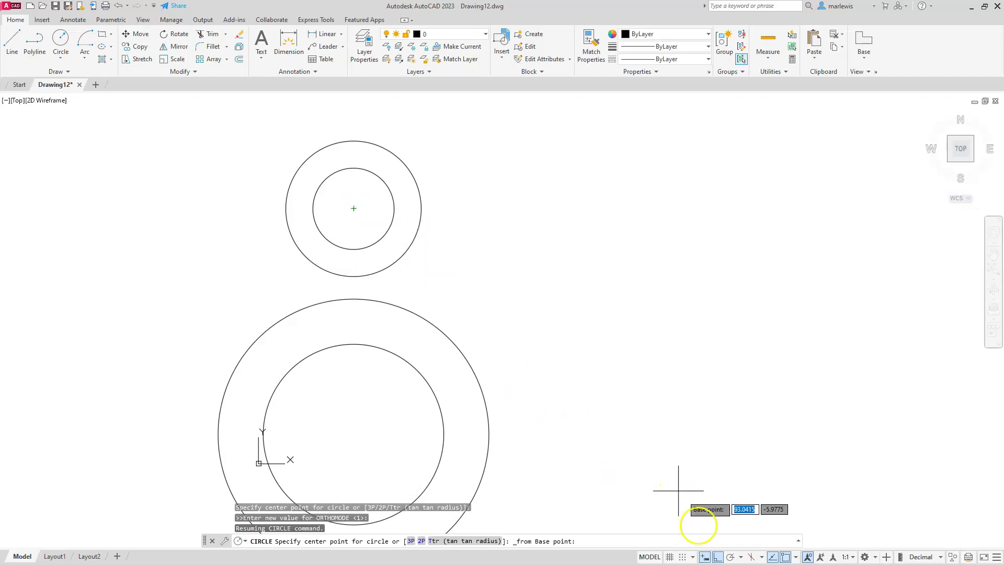
{"action": "left_click", "coordinate": [795, 558]}
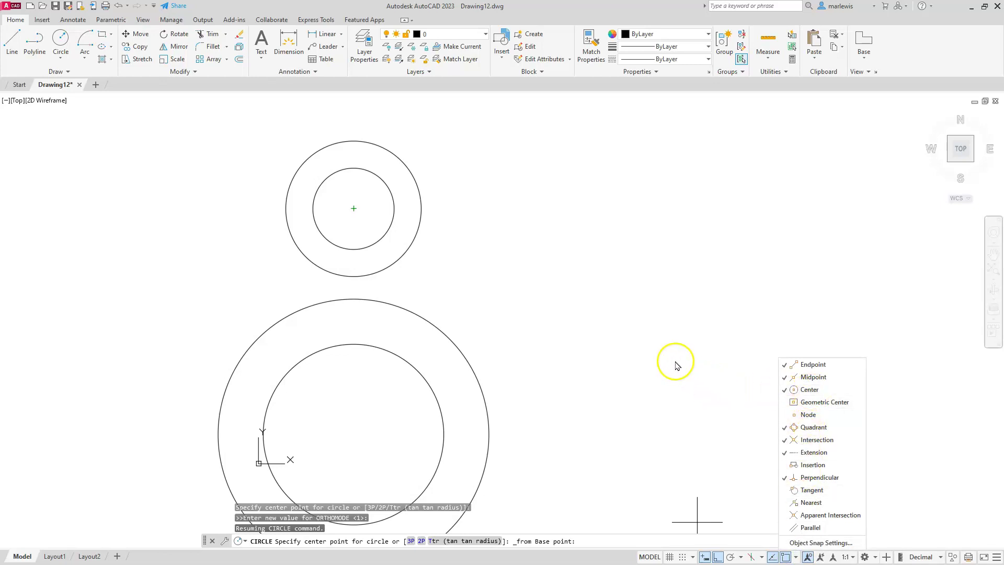
{"action": "left_click", "coordinate": [648, 311]}
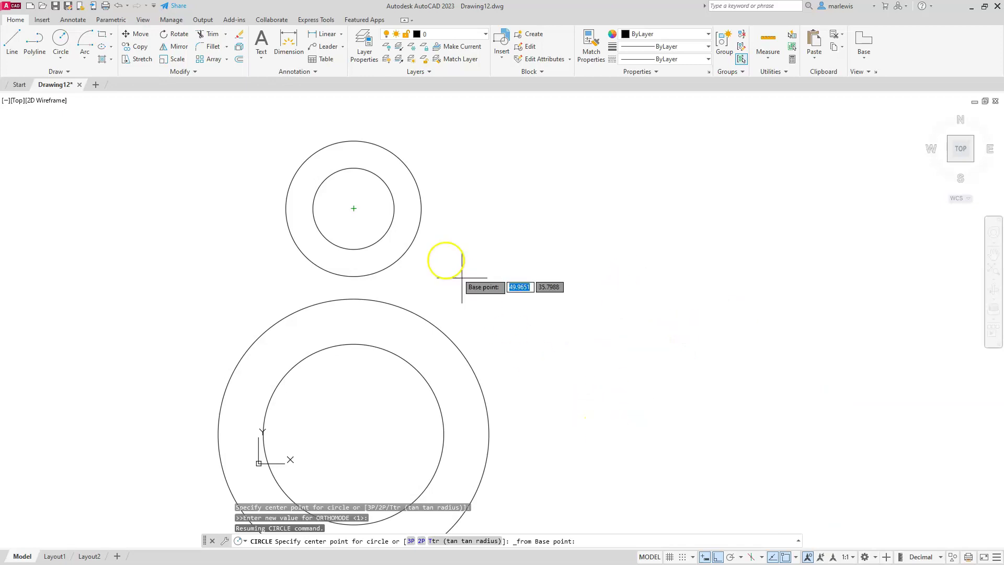
{"action": "left_click", "coordinate": [353, 208]}
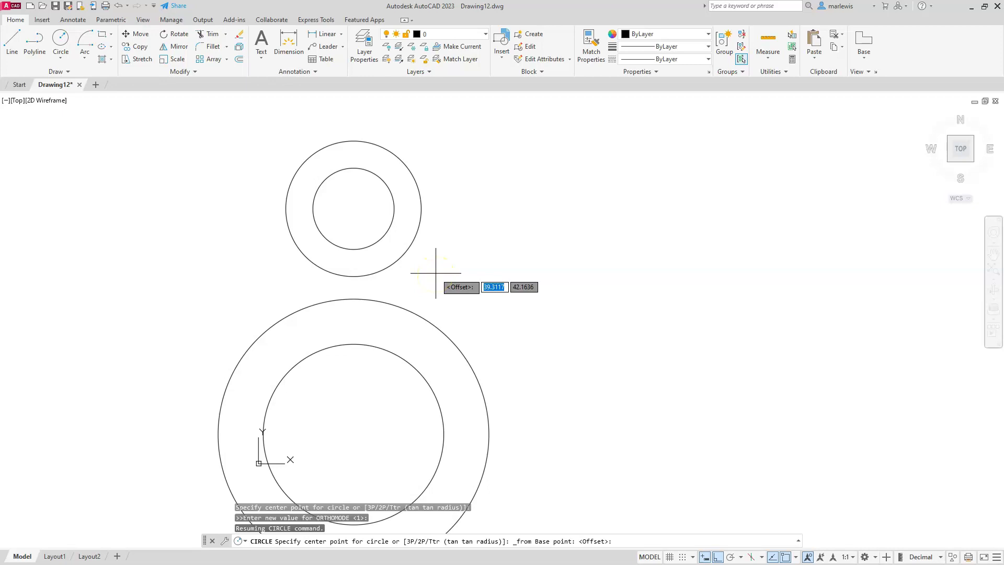
{"action": "type", "text": "@"}
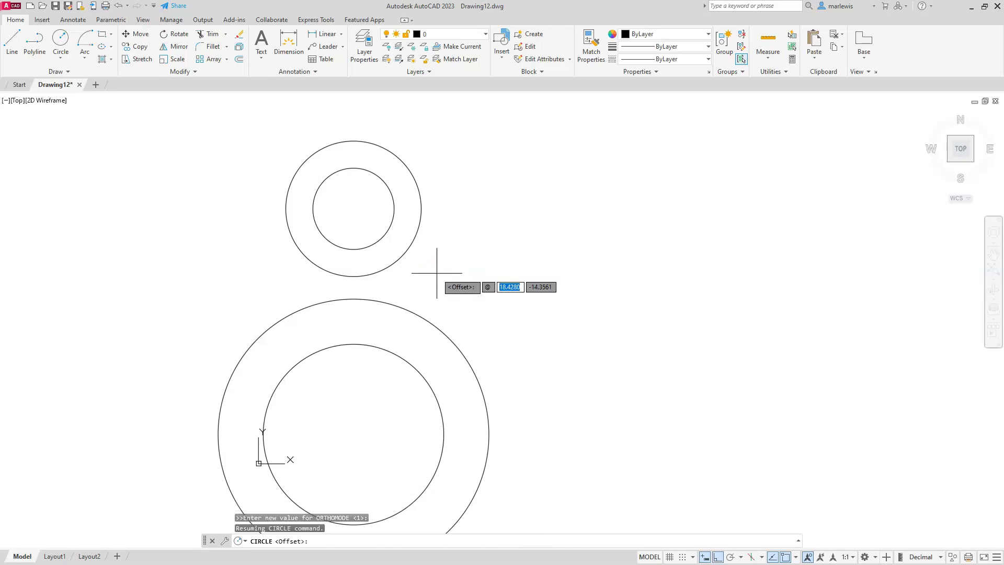
{"action": "type", "text": "90"}
{"action": "key", "text": "Tab"}
{"action": "type", "text": "0"}
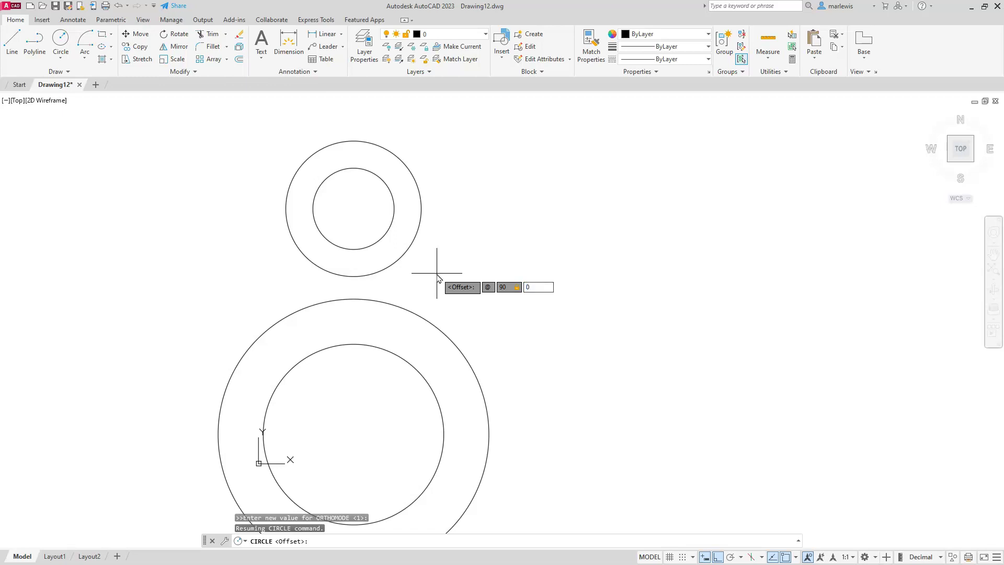
{"action": "key", "text": "Return"}
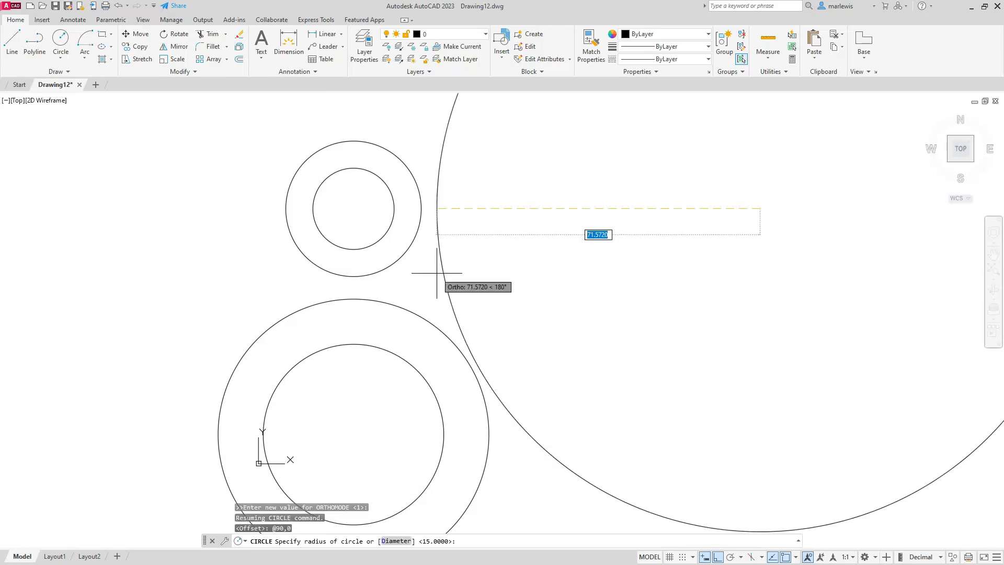
{"action": "type", "text": "15"}
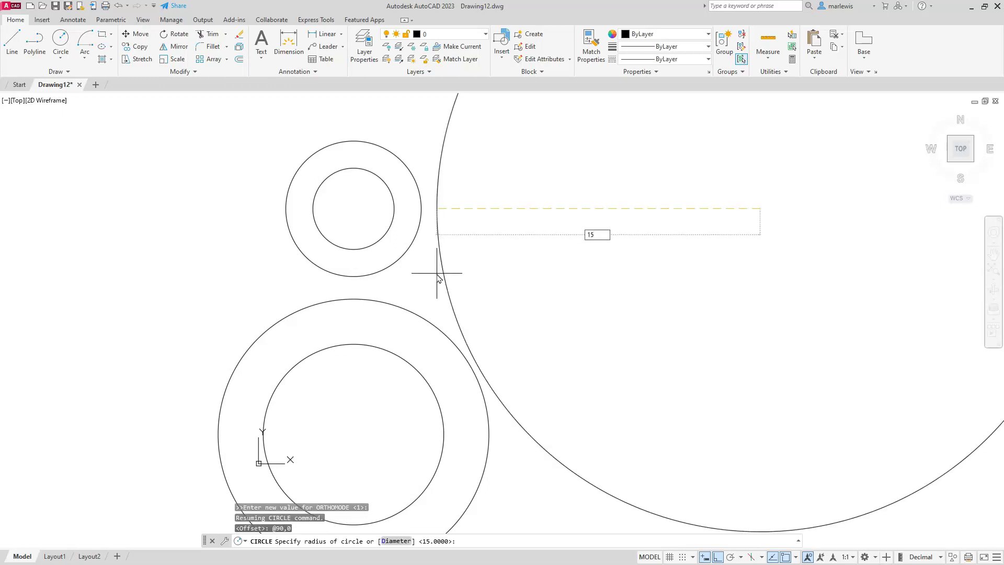
{"action": "key", "text": "Return"}
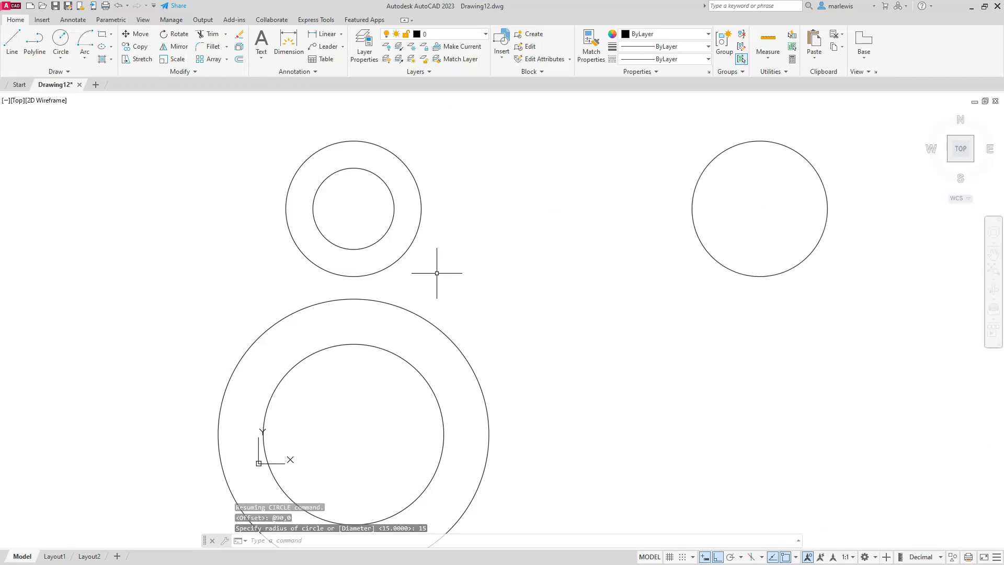
{"action": "key", "text": "Return"}
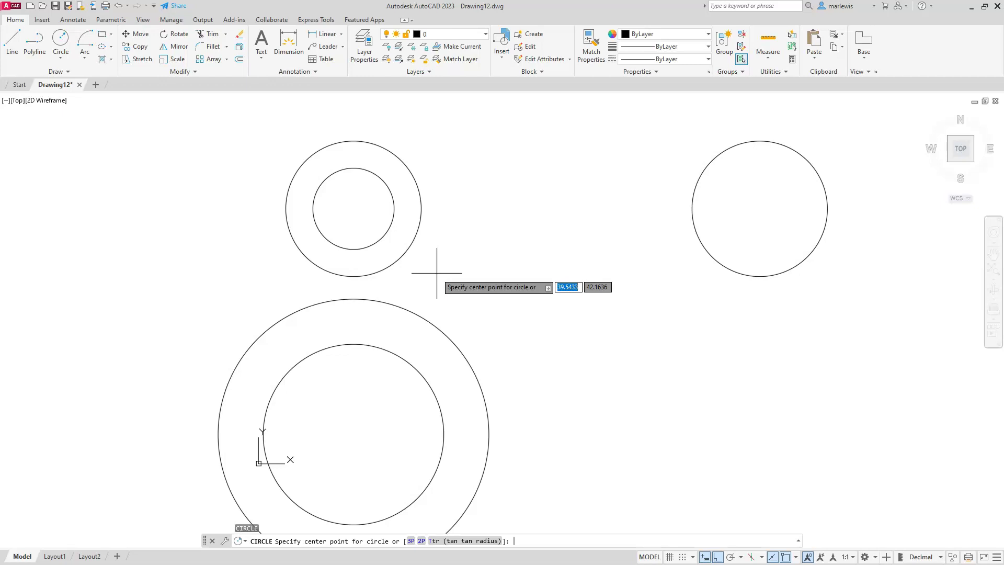
Draw a concentric R6 circle inside the right R15 circle, then select both outer circles
{"action": "type", "text": "@"}
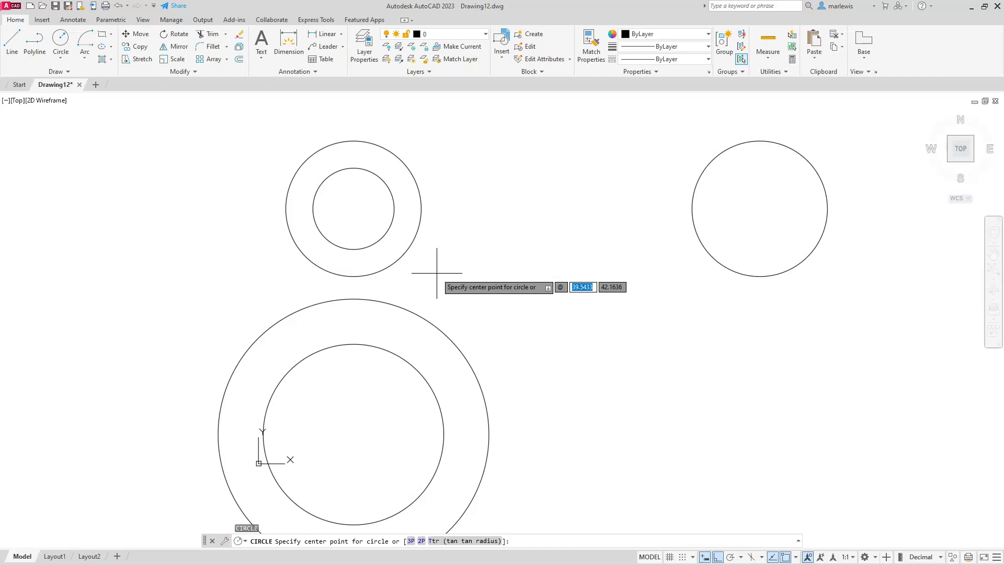
{"action": "key", "text": "Return"}
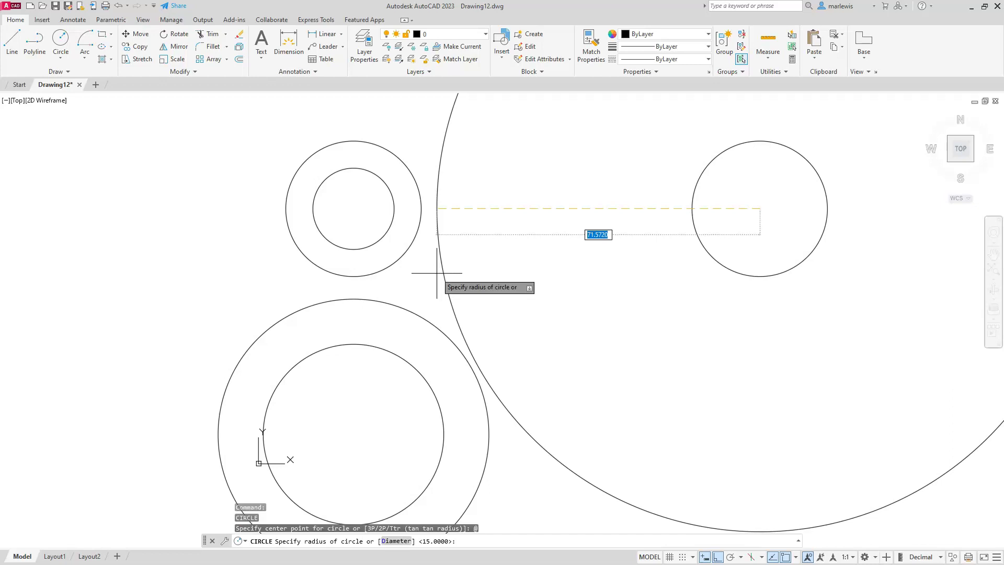
{"action": "type", "text": "6"}
{"action": "key", "text": "Return"}
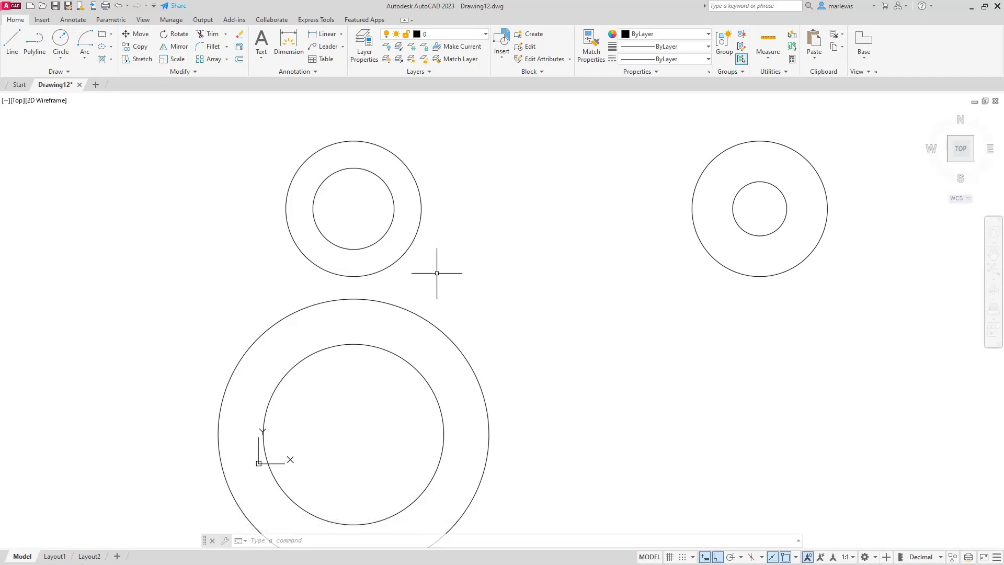
{"action": "middle_click_drag", "start_coordinate": [483, 250], "coordinate": [493, 282]}
{"action": "left_click", "coordinate": [426, 217]}
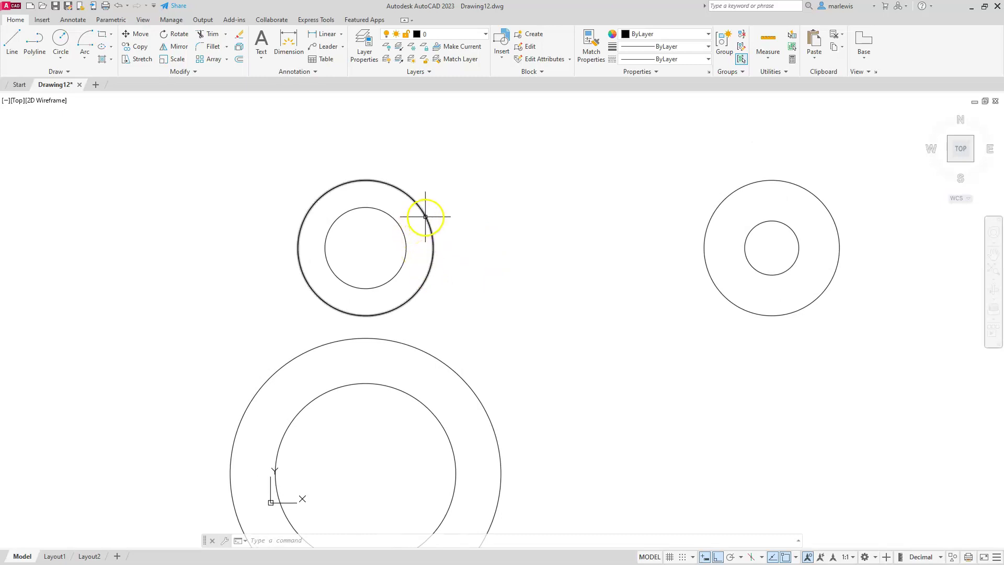
{"action": "left_click", "coordinate": [737, 189]}
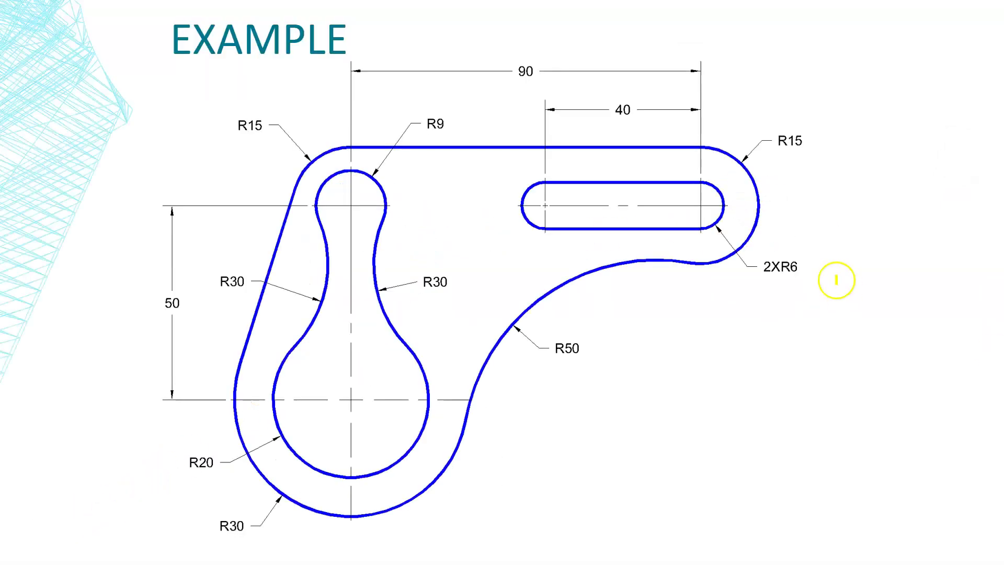
Mark the right and left R15 radii on the reference bracket drawing
{"action": "left_click_drag", "start_coordinate": [779, 142], "coordinate": [803, 142]}
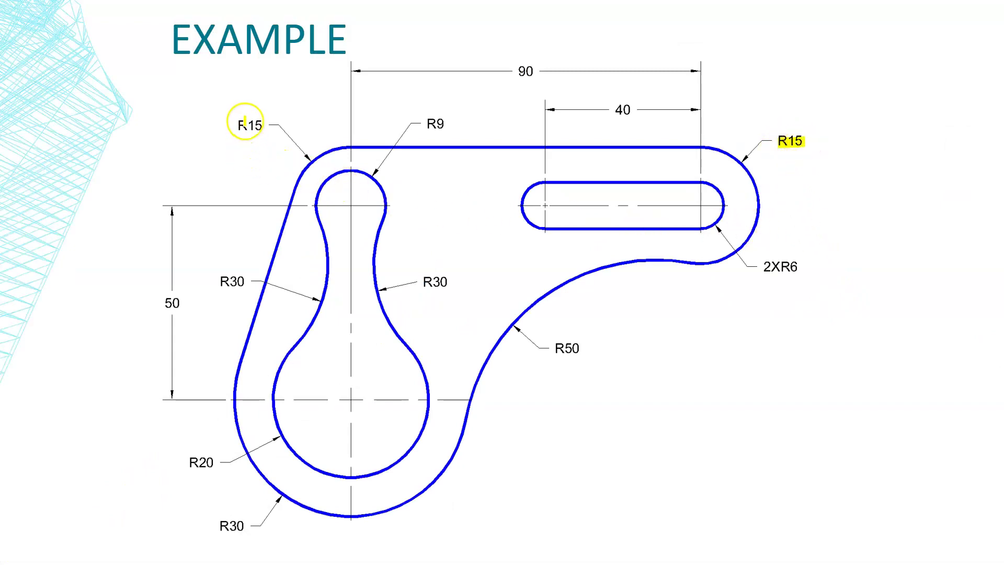
{"action": "left_click_drag", "start_coordinate": [235, 126], "coordinate": [267, 125]}
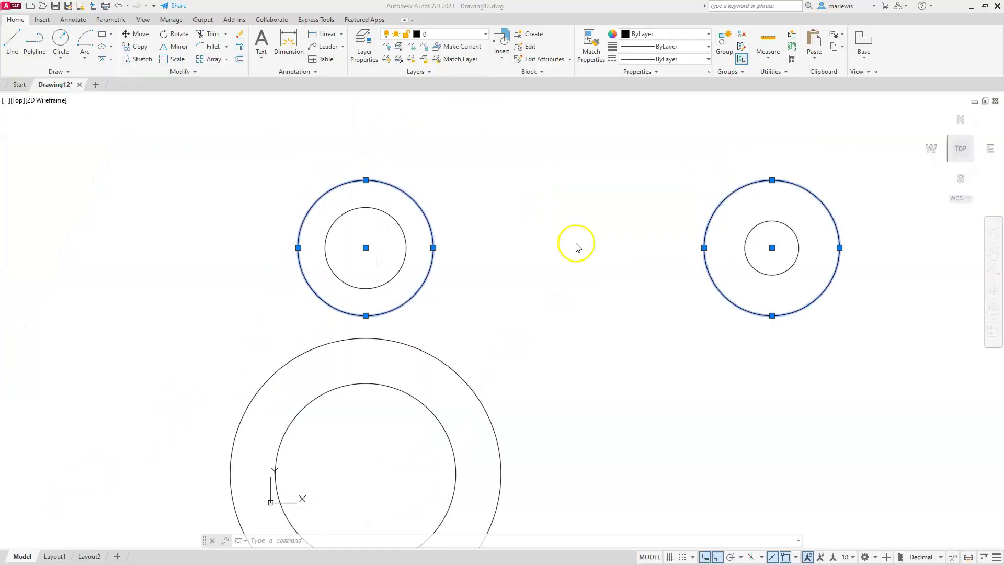
Draw a line joining the top quadrants of the right and left R15 circles
{"action": "key", "text": "Escape"}
{"action": "key", "text": "Escape"}
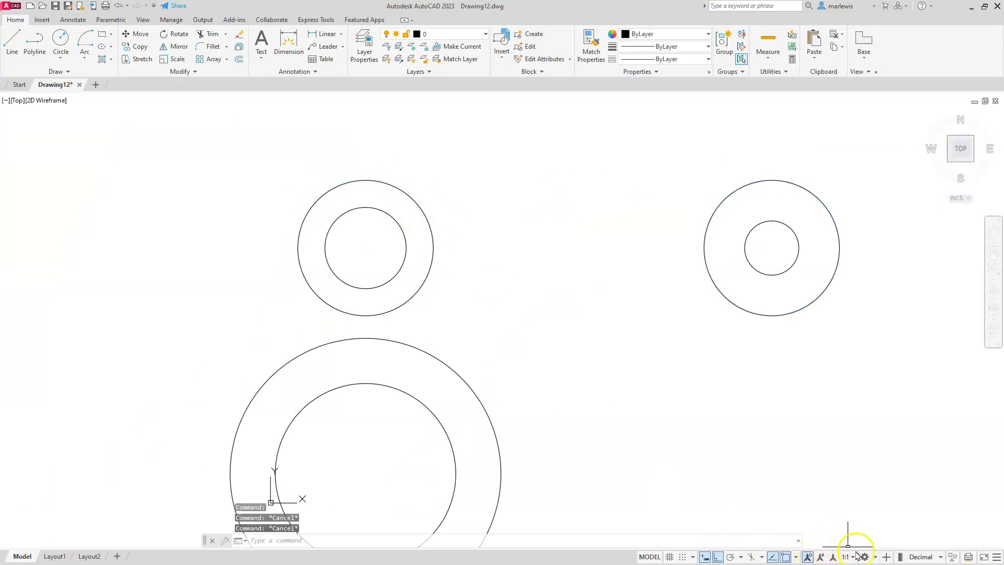
{"action": "left_click", "coordinate": [796, 558]}
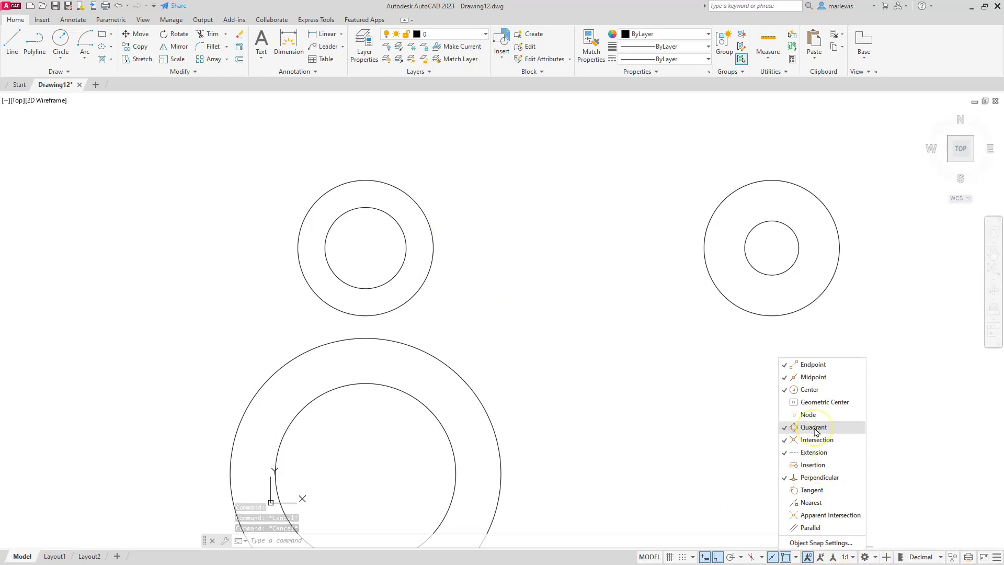
{"action": "key", "text": "Escape"}
{"action": "key", "text": "Escape"}
{"action": "key", "text": "Escape"}
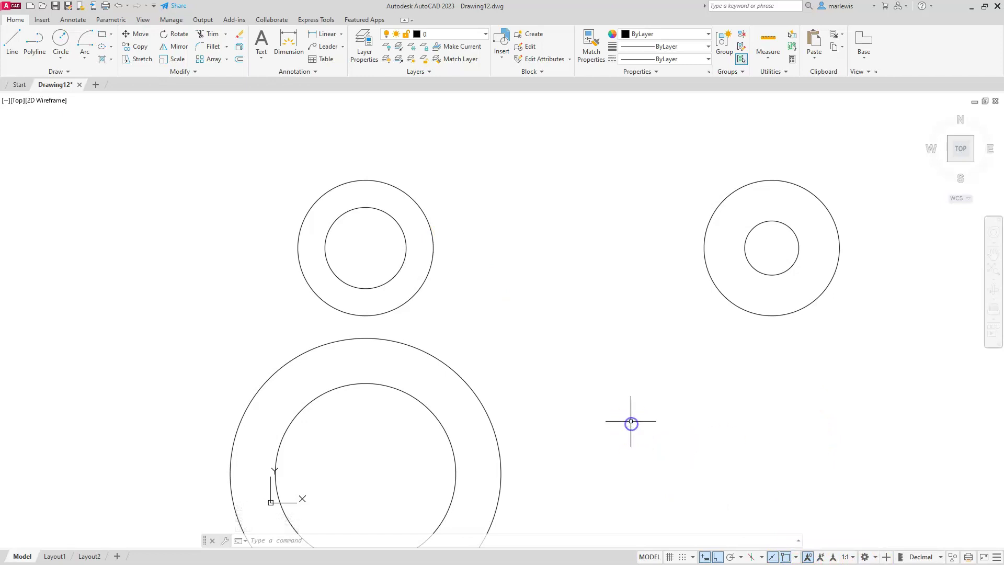
{"action": "left_click", "coordinate": [12, 39]}
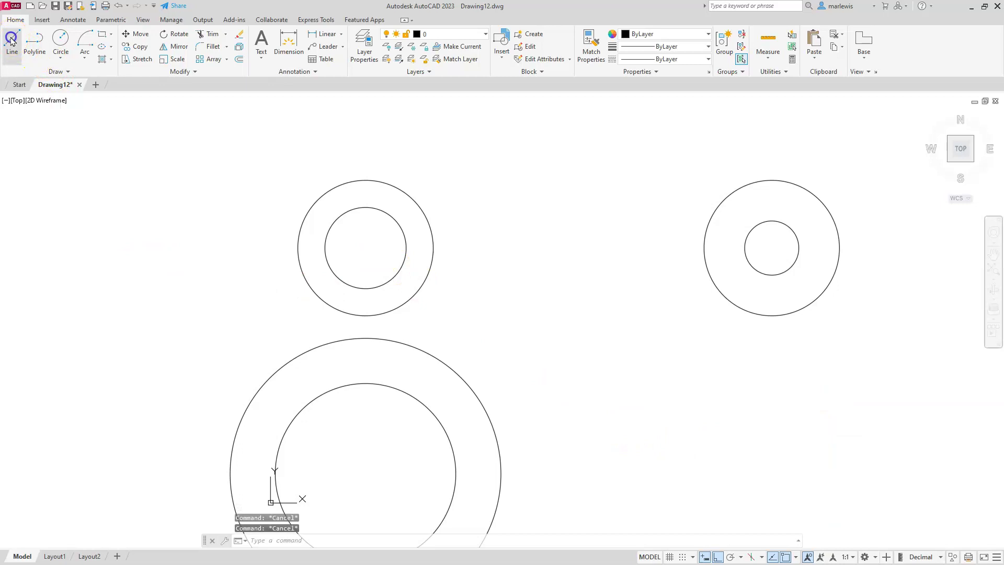
{"action": "left_click", "coordinate": [772, 180]}
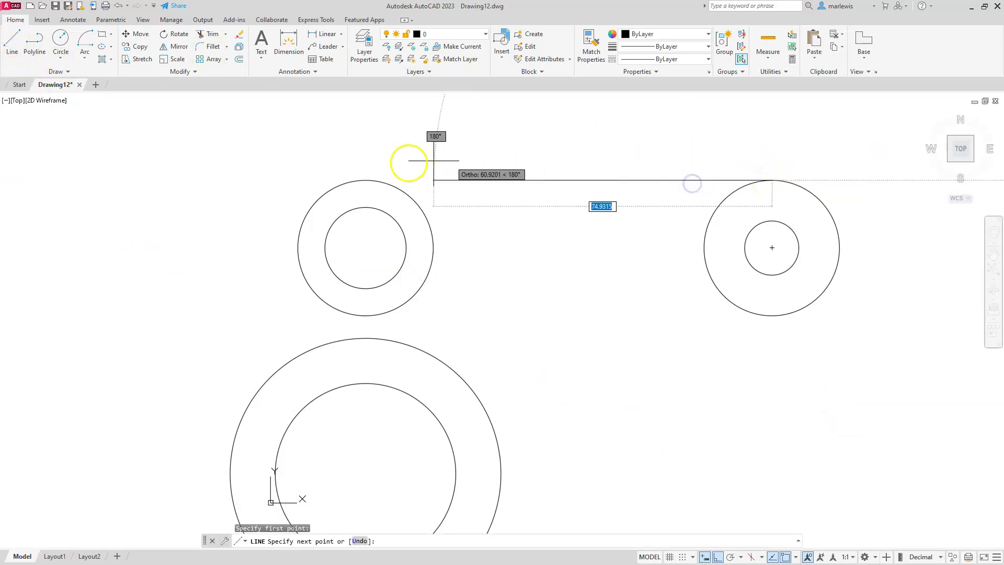
{"action": "left_click", "coordinate": [366, 180]}
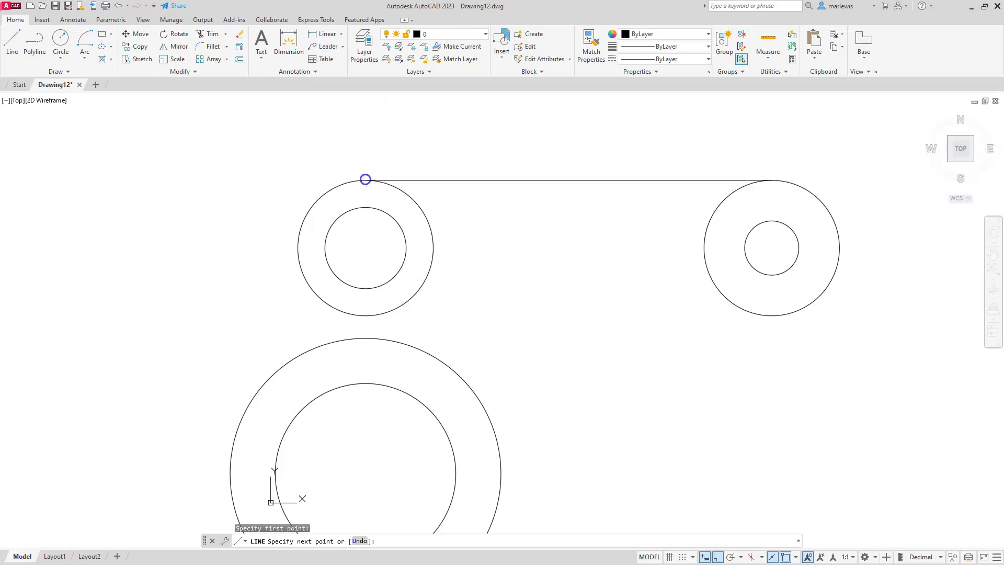
{"action": "key", "text": "Escape"}
{"action": "middle_click_drag", "start_coordinate": [439, 351], "coordinate": [563, 315]}
{"action": "scroll", "coordinate": [562, 315], "scroll_direction": "down", "scroll_amount": 2}
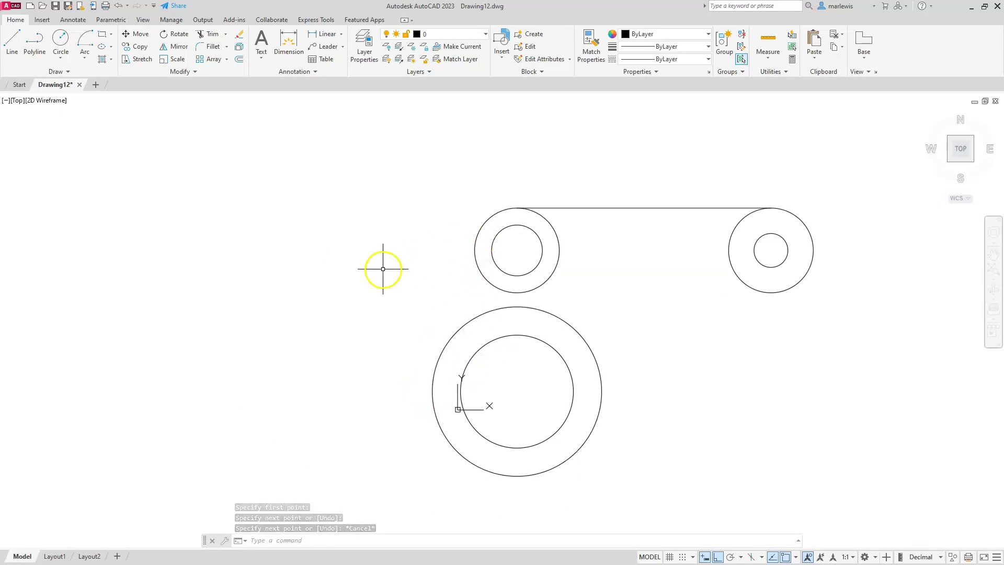
Draw a line tangent to the large base circle and the upper-left R15 circle
{"action": "key", "text": "Escape"}
{"action": "left_click", "coordinate": [10, 45]}
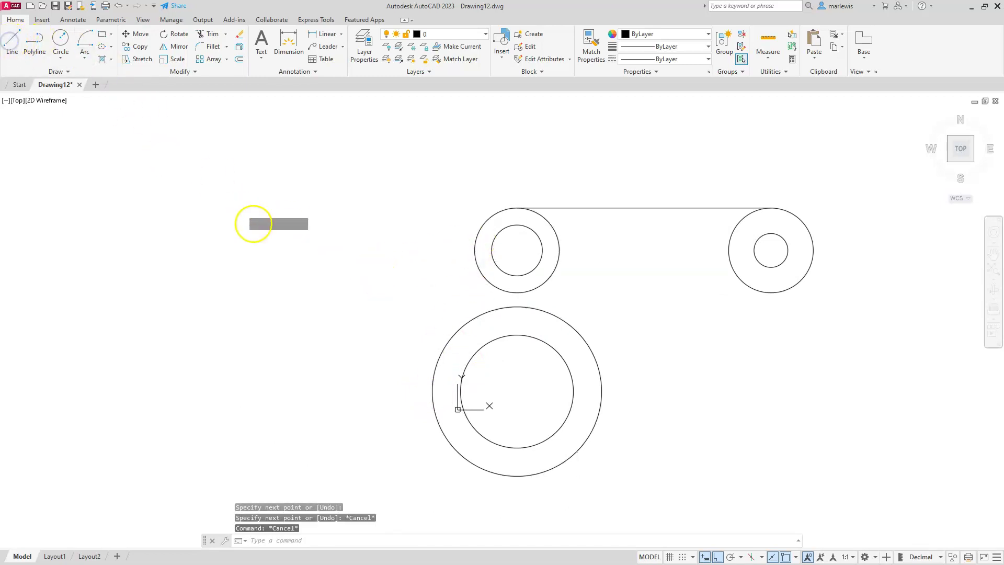
{"action": "right_click", "coordinate": [287, 243], "text": "shift"}
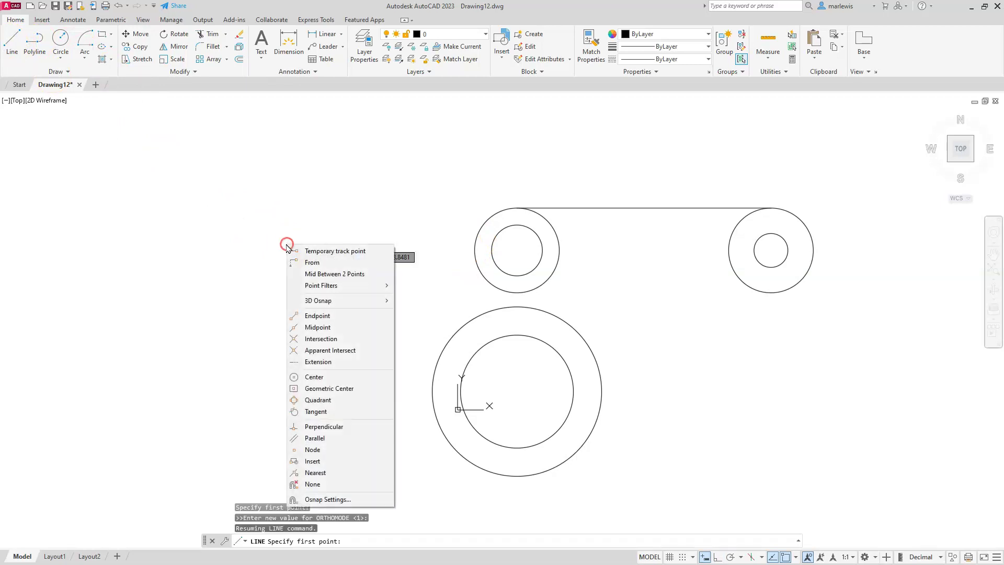
{"action": "left_click", "coordinate": [337, 412]}
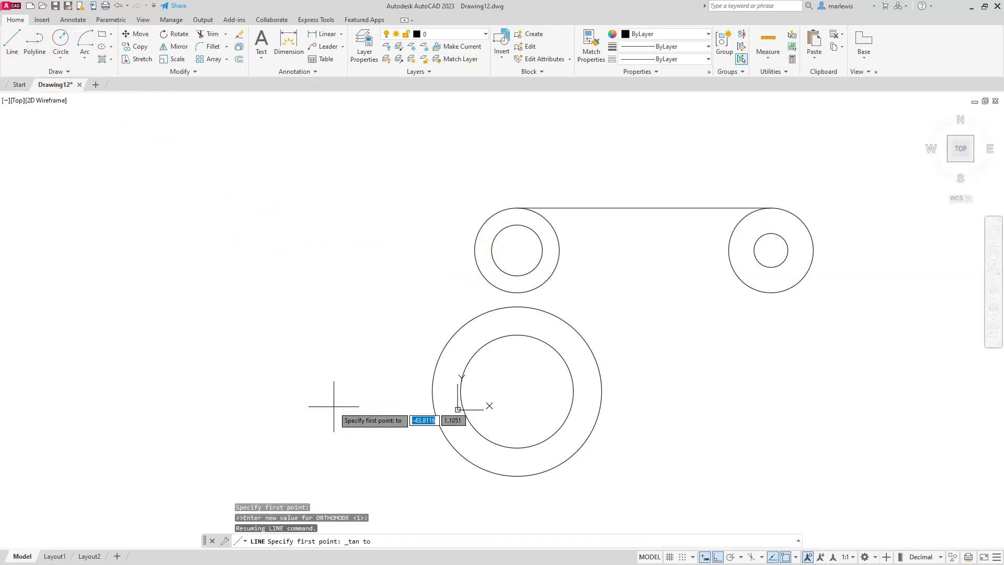
{"action": "left_click", "coordinate": [433, 380]}
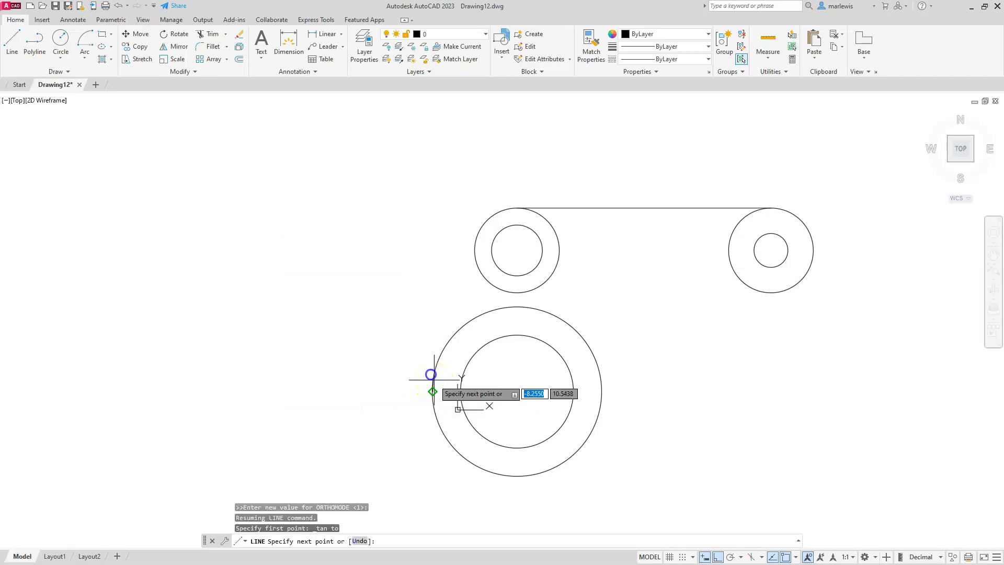
{"action": "right_click", "coordinate": [427, 283], "text": "shift"}
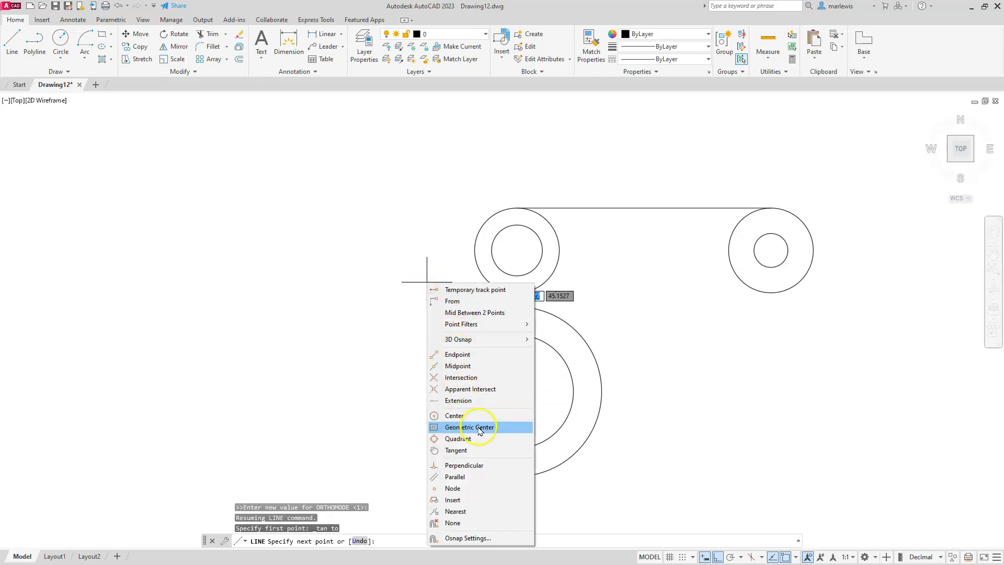
{"action": "left_click", "coordinate": [457, 450]}
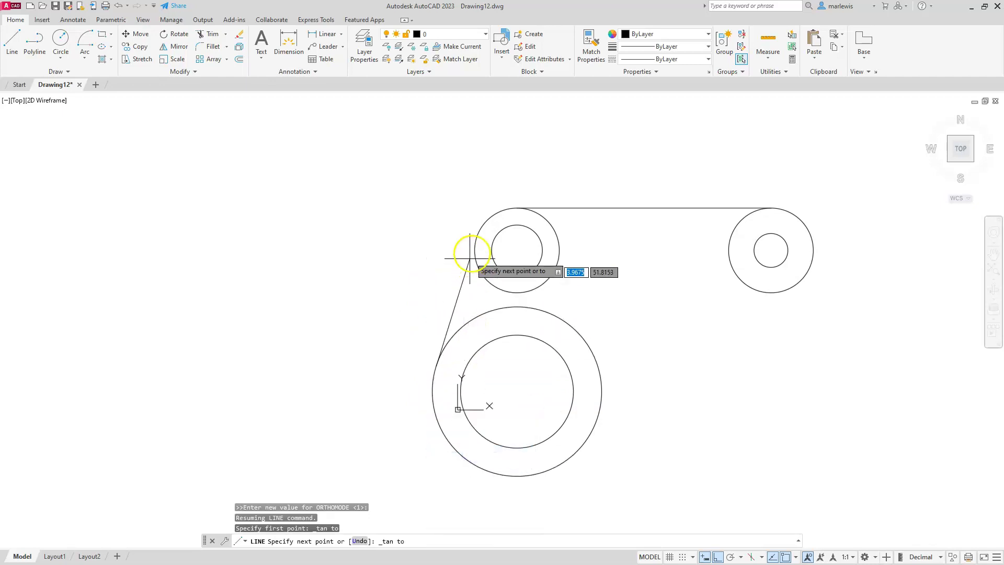
{"action": "left_click", "coordinate": [478, 230]}
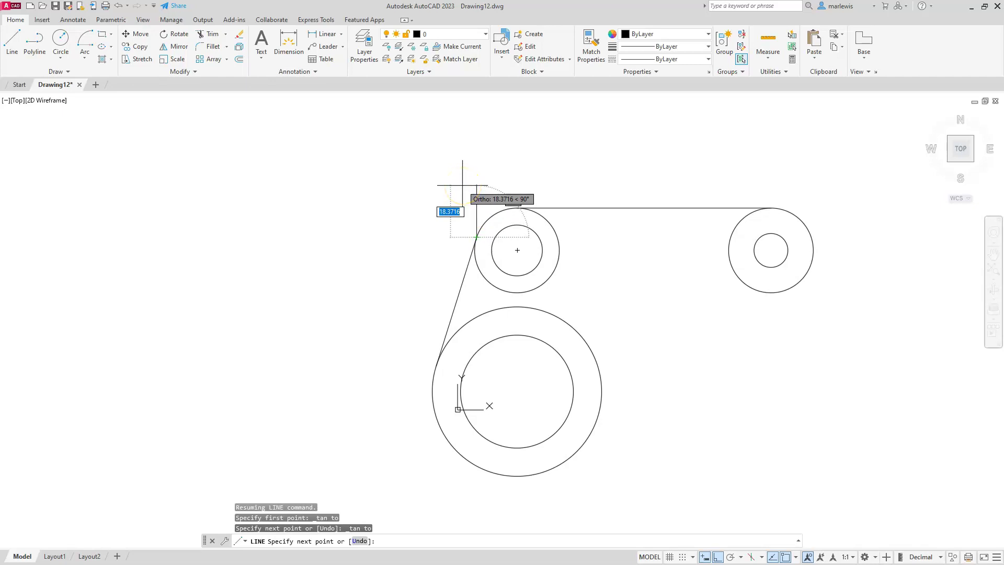
{"action": "key", "text": "Escape"}
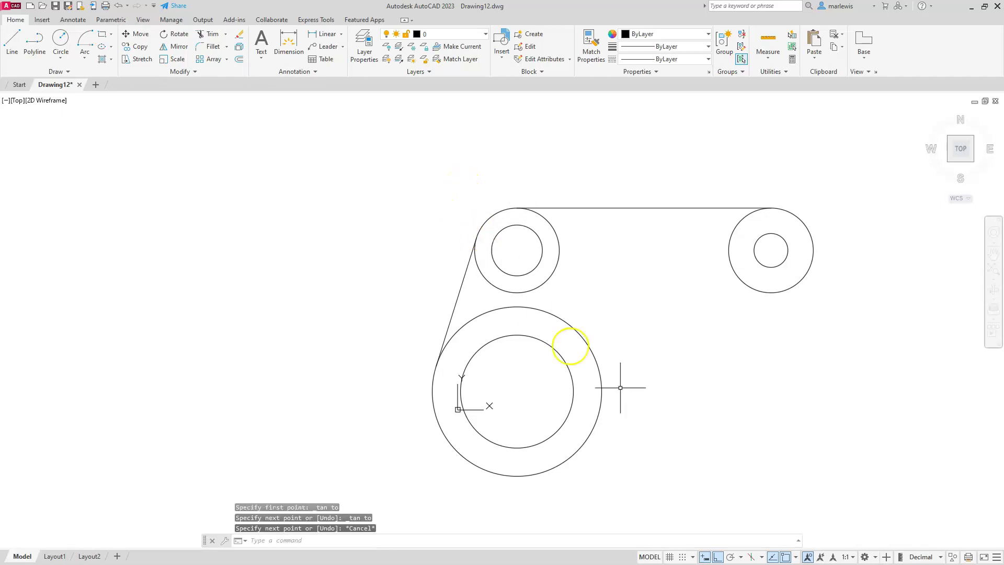
{"action": "middle_click_drag", "start_coordinate": [664, 405], "coordinate": [603, 354]}
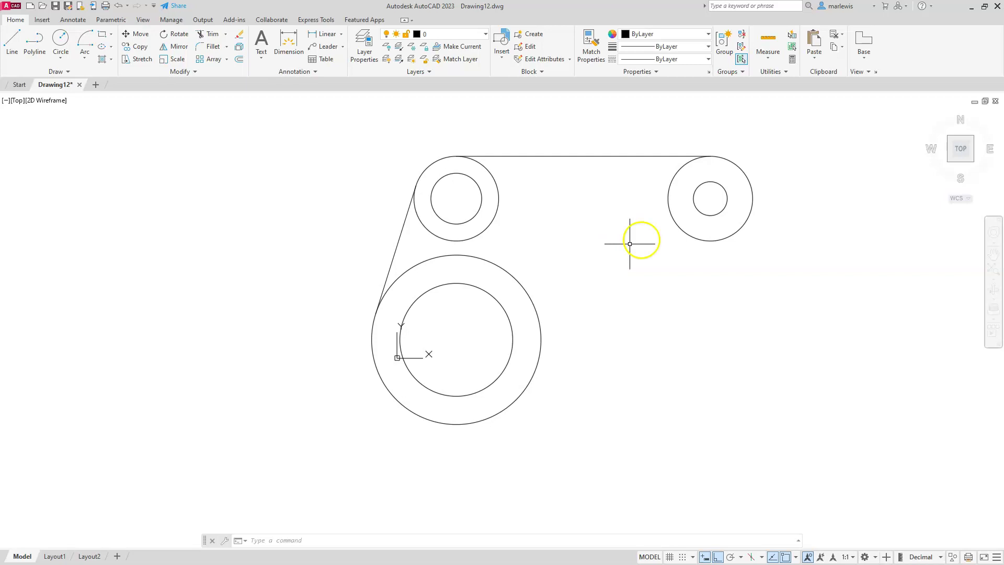
Draw a Tan, Tan, Radius circle of R50 touching the large base and upper-right circles
{"action": "left_click", "coordinate": [58, 59]}
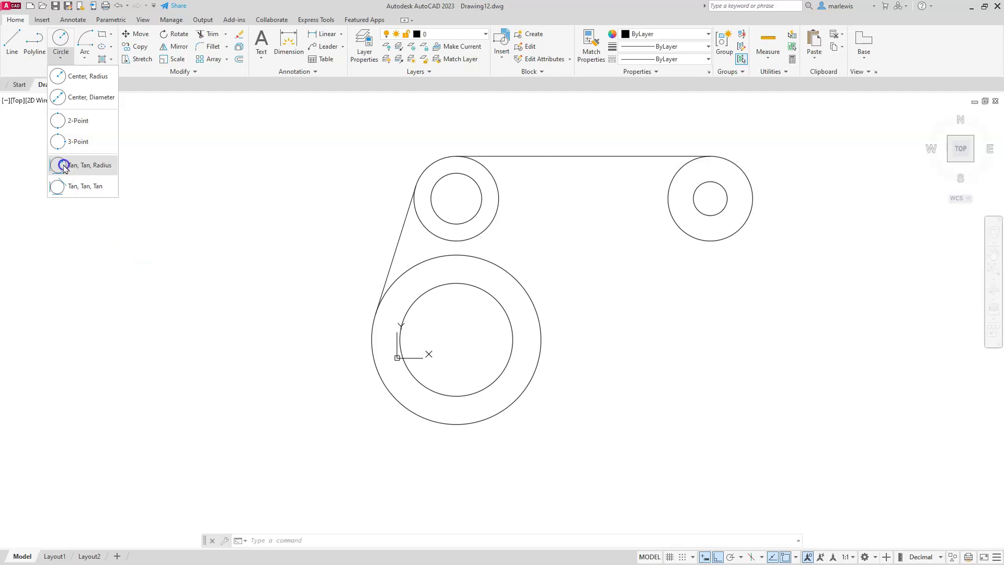
{"action": "left_click", "coordinate": [64, 167]}
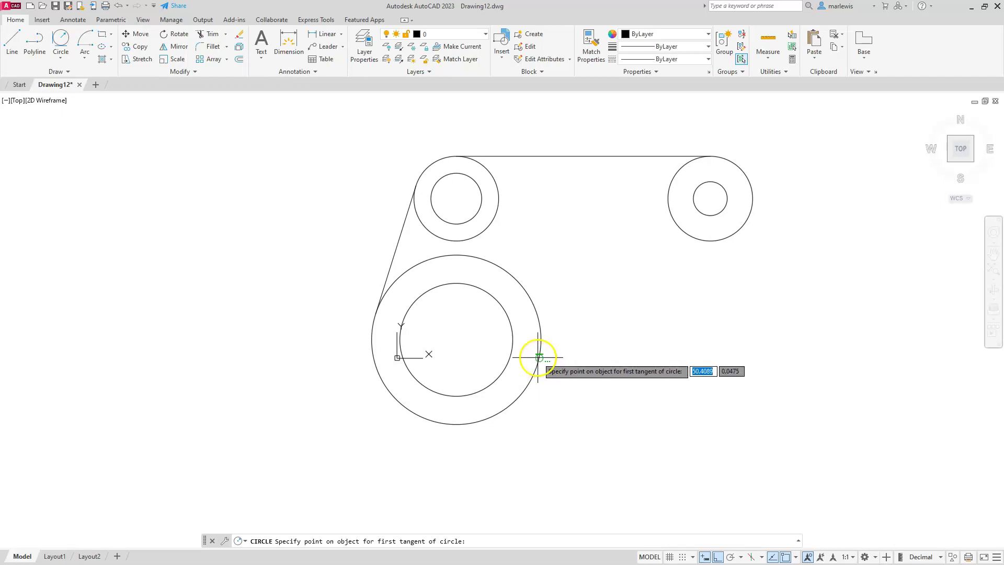
{"action": "left_click", "coordinate": [539, 359]}
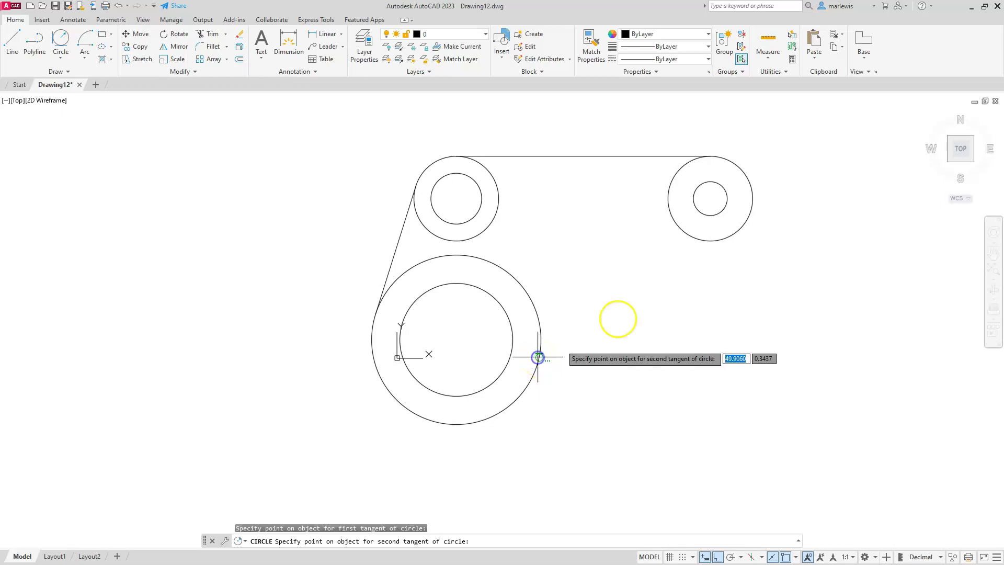
{"action": "left_click", "coordinate": [708, 240]}
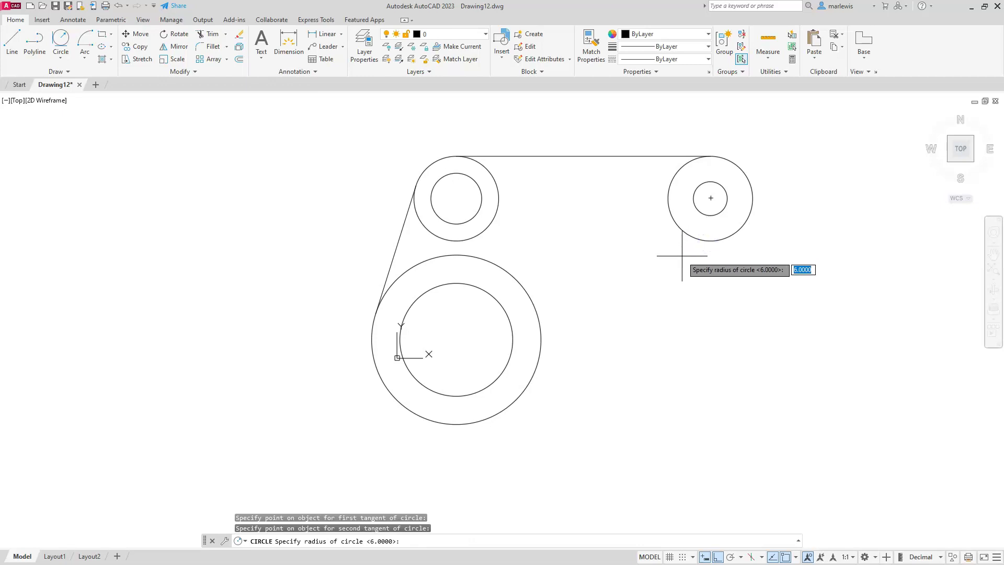
{"action": "key", "text": "Return"}
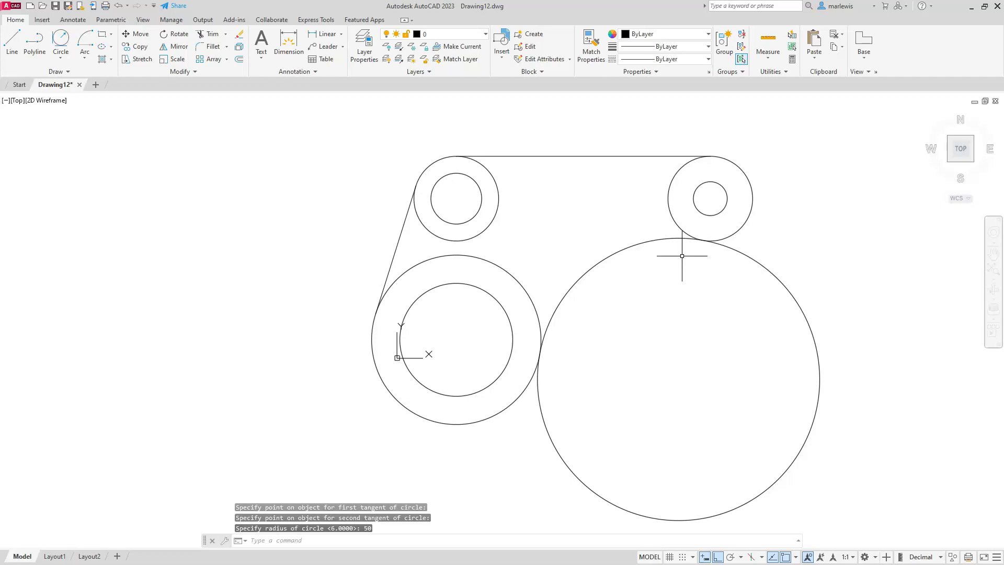
Remove the R50 tangent circle by trimming its lower part and deleting the leftover arc
{"action": "left_click", "coordinate": [203, 34]}
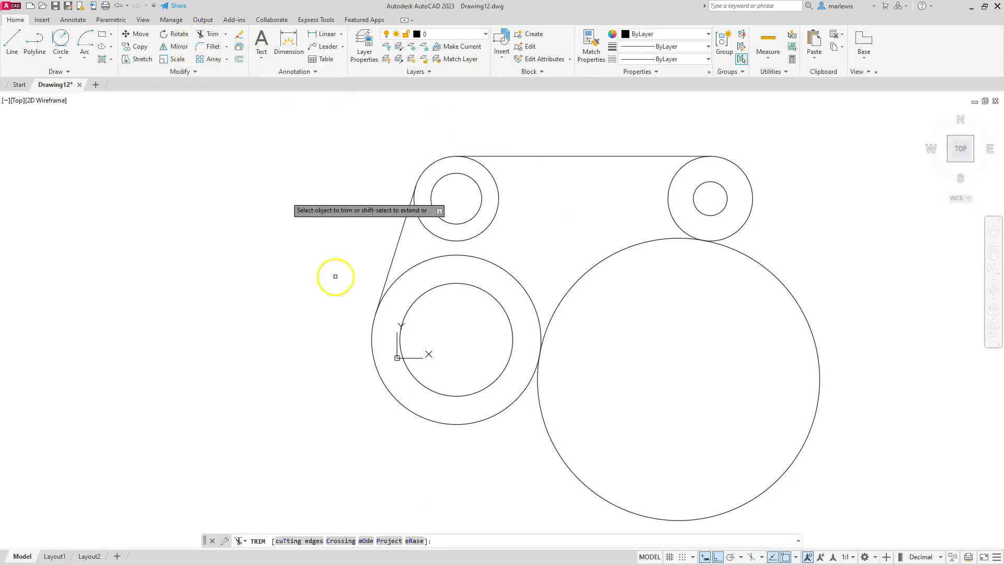
{"action": "left_click", "coordinate": [544, 429]}
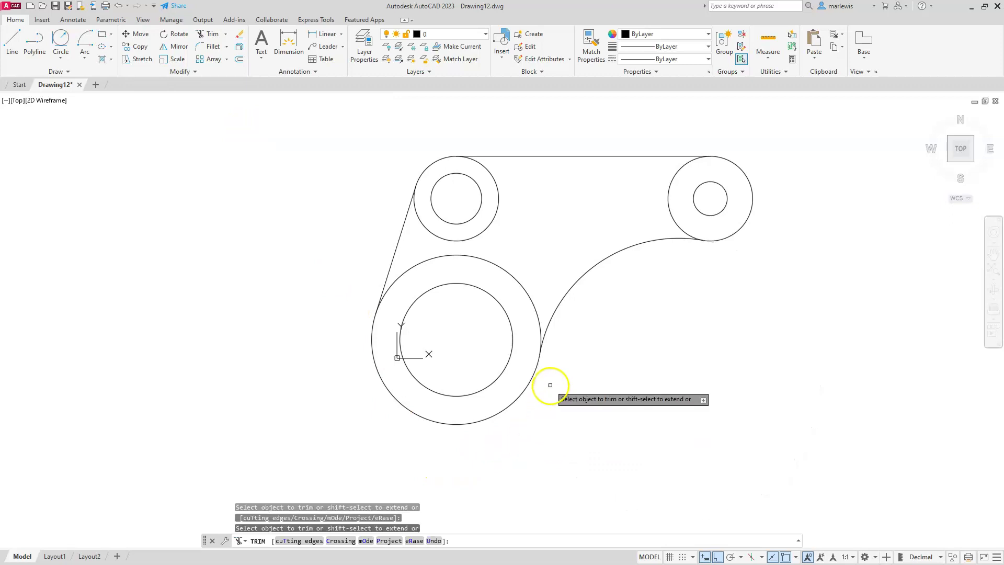
{"action": "key", "text": "Escape"}
{"action": "left_click", "coordinate": [583, 272]}
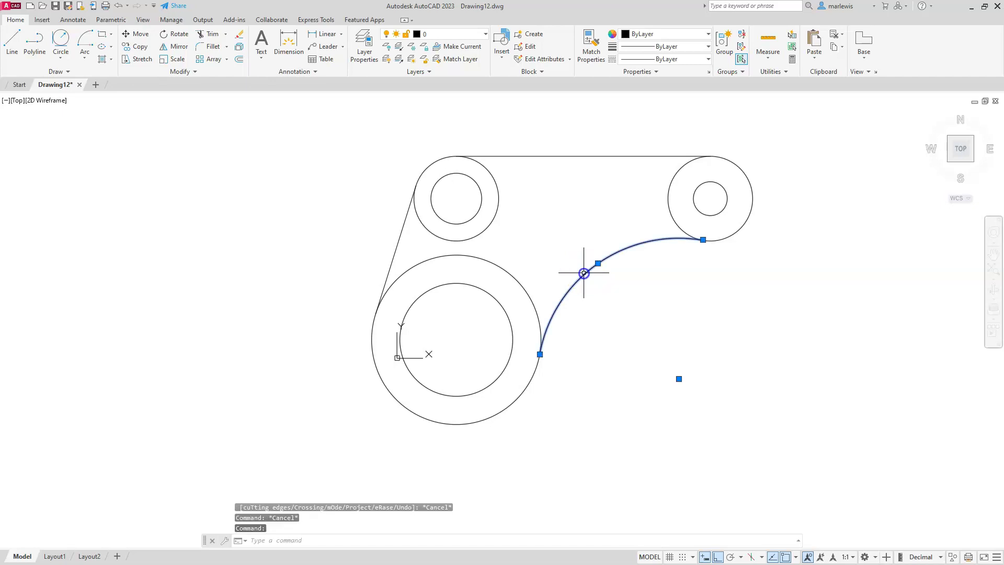
{"action": "key", "text": "Delete"}
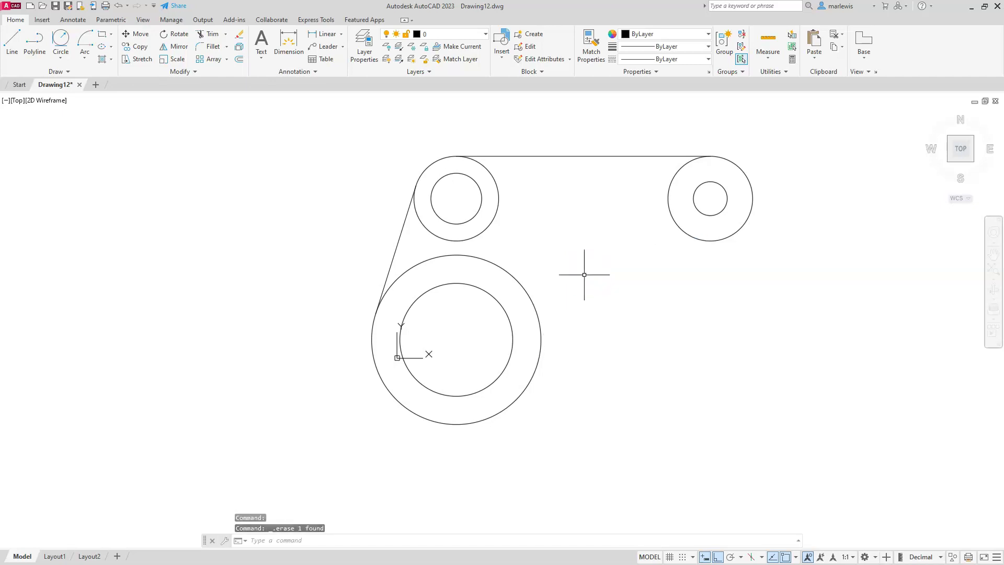
{"action": "left_click", "coordinate": [210, 48]}
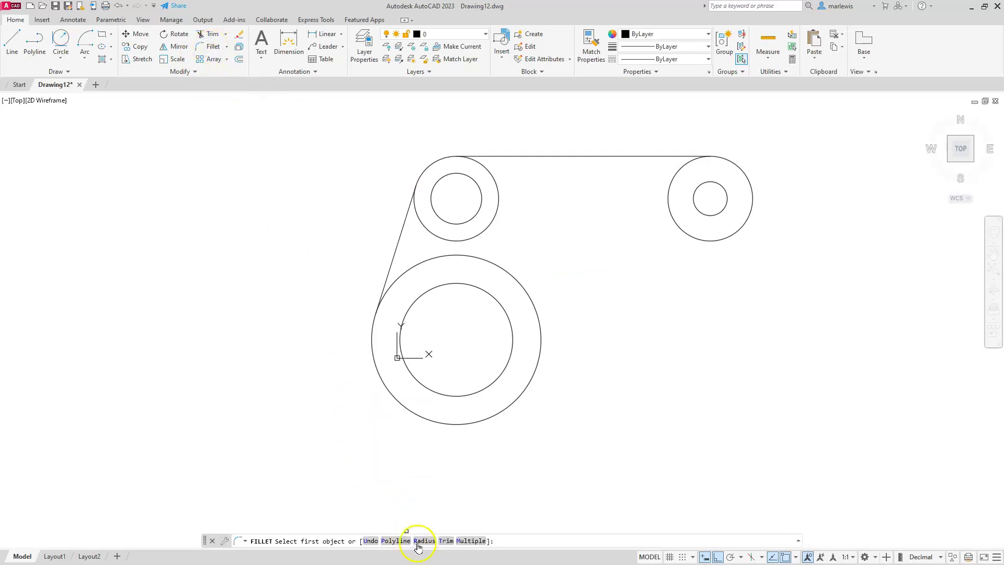
Fillet the large base circle to the upper-right R15 circle with radius 50
{"action": "left_click", "coordinate": [423, 541]}
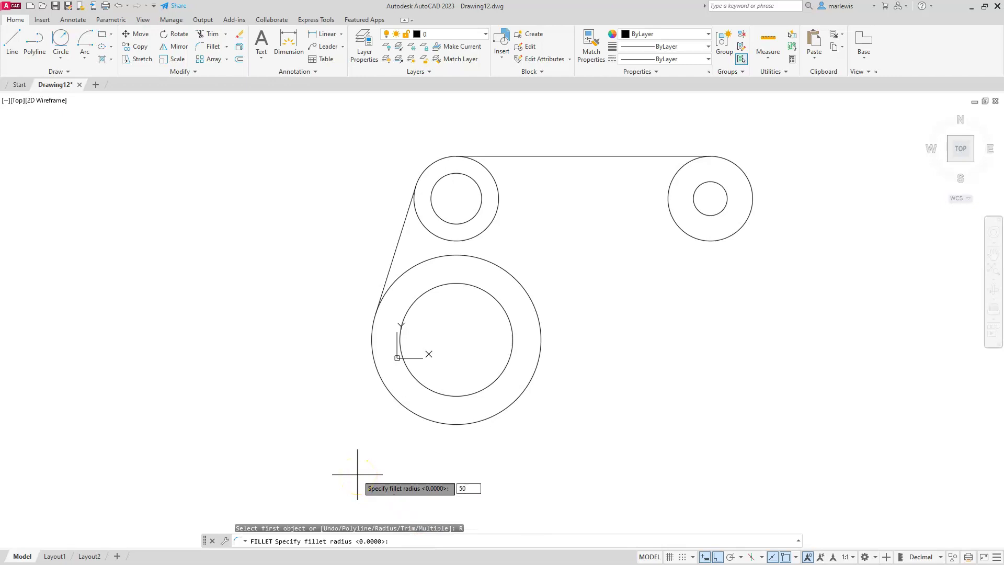
{"action": "key", "text": "Return"}
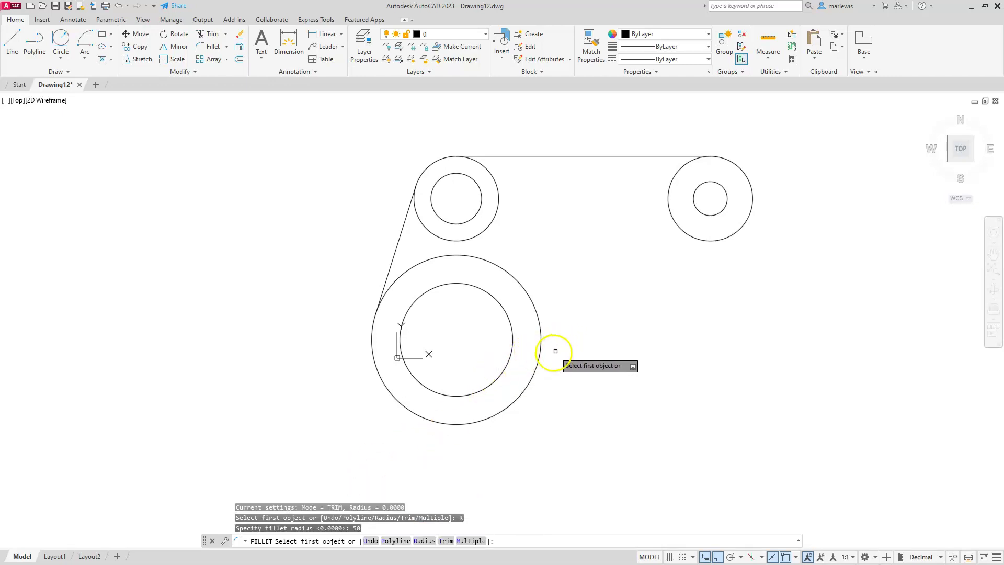
{"action": "left_click", "coordinate": [541, 345]}
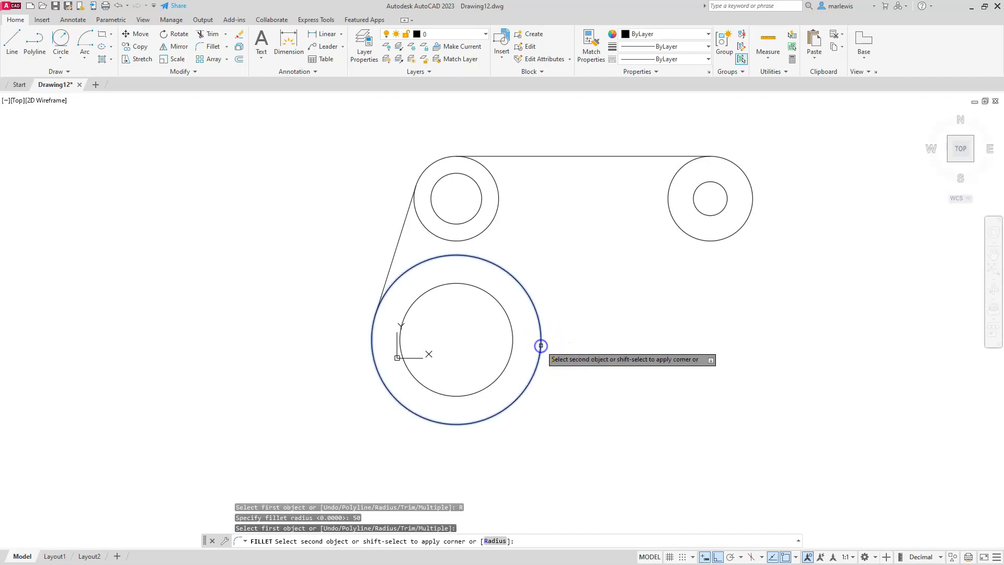
{"action": "left_click", "coordinate": [695, 238]}
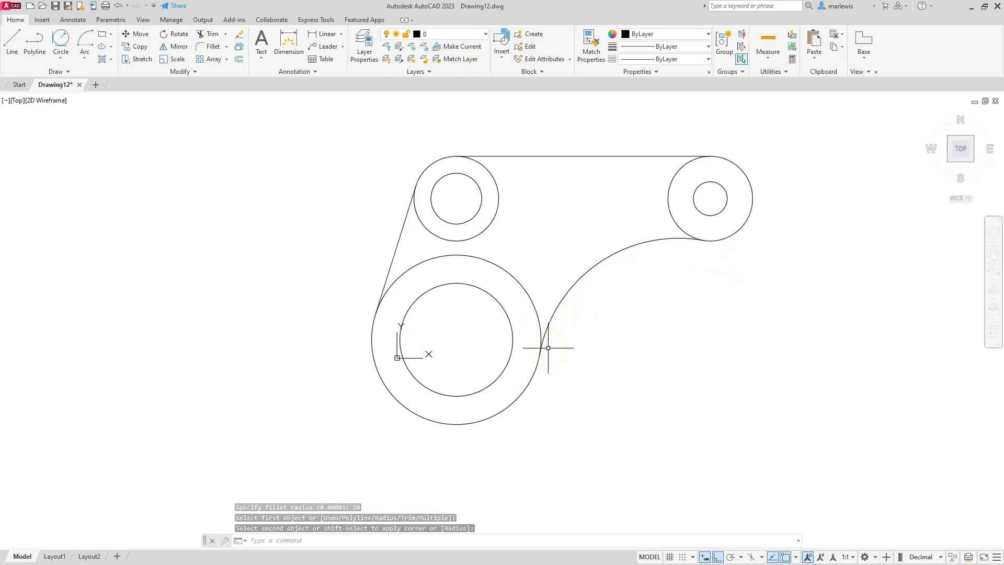
{"action": "scroll", "coordinate": [540, 218], "scroll_direction": "up", "scroll_amount": 2}
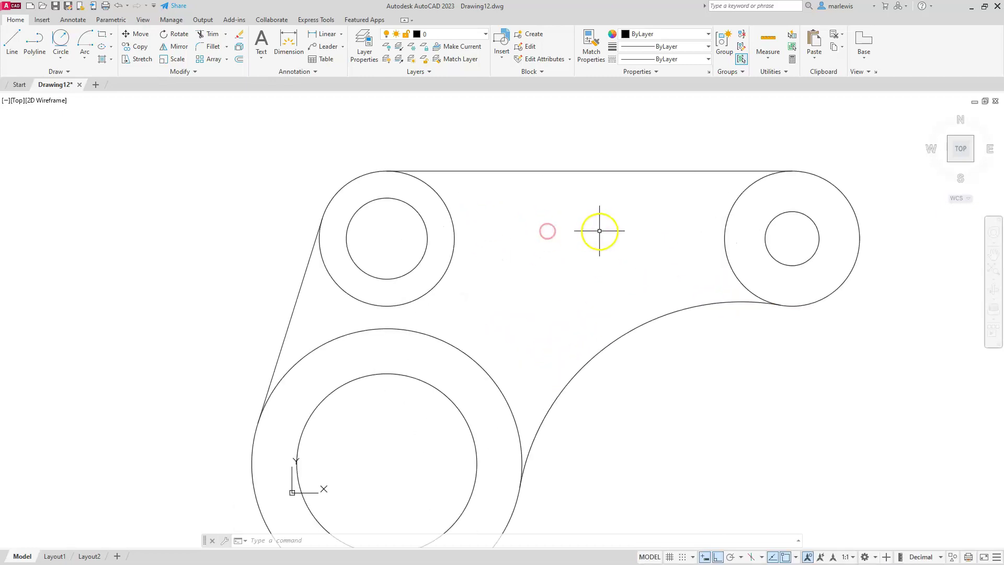
{"action": "middle_click_drag", "start_coordinate": [599, 217], "coordinate": [589, 254]}
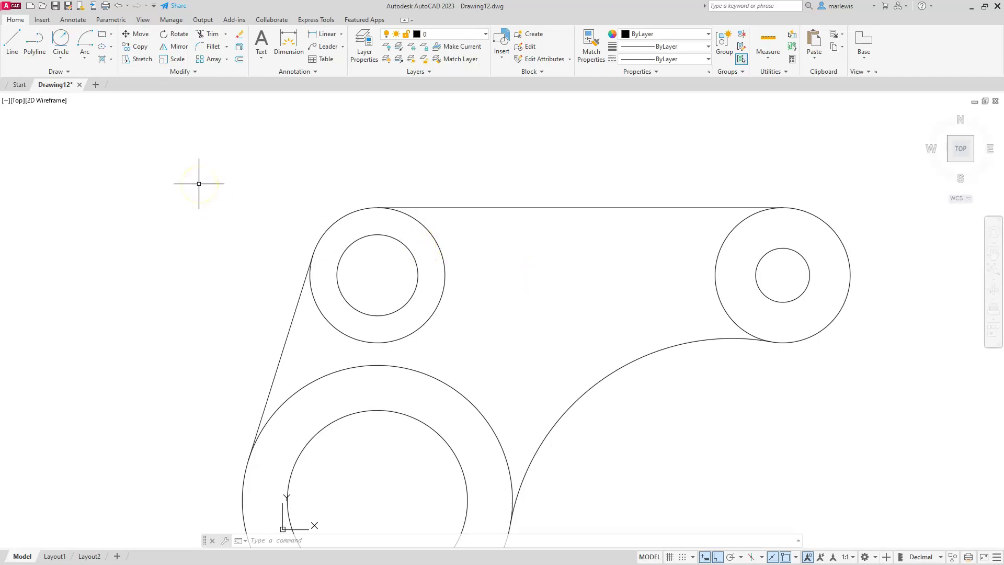
Copy the upper-right R6 hole 40 units to the left, between the two upper bosses
{"action": "left_click", "coordinate": [130, 48]}
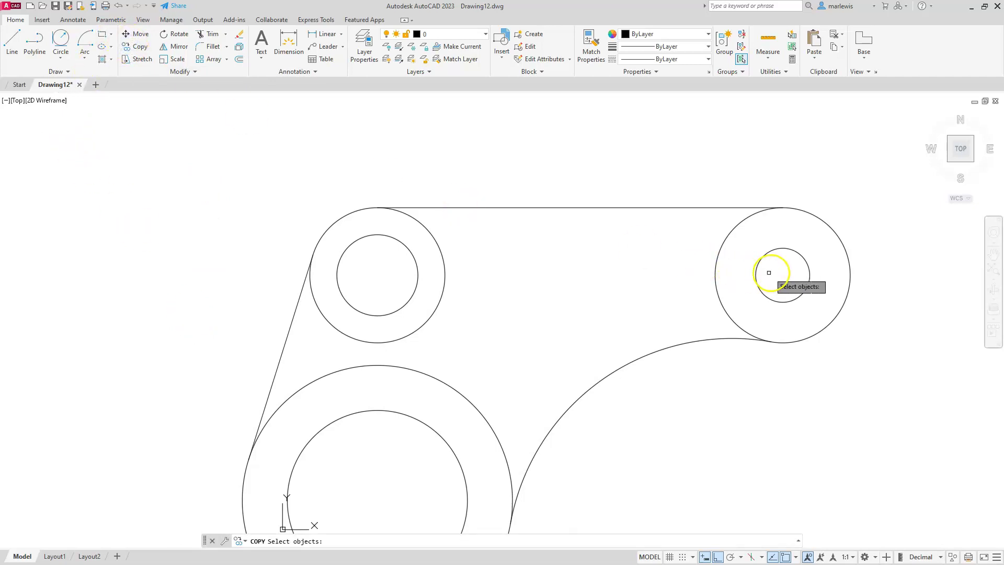
{"action": "left_click", "coordinate": [788, 250]}
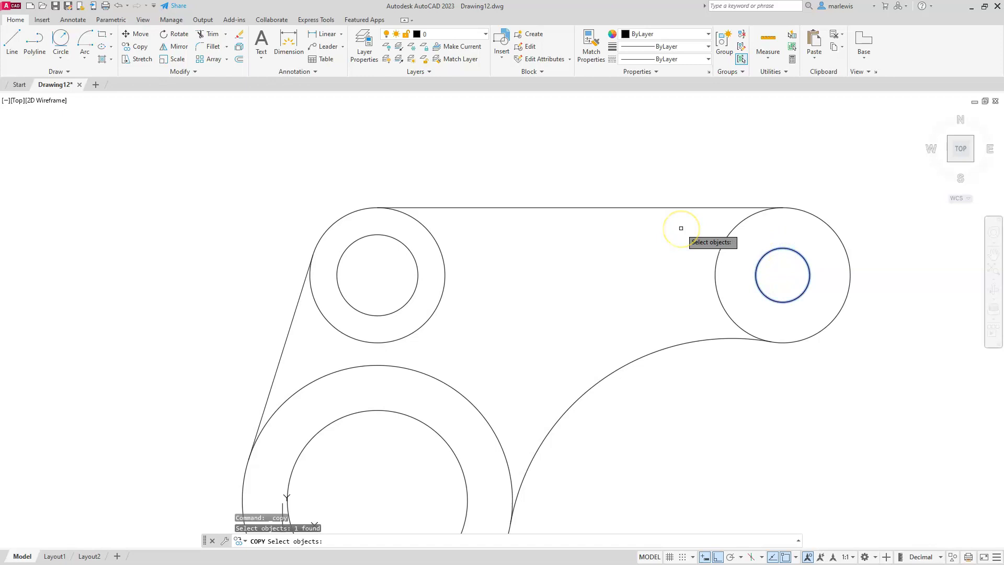
{"action": "key", "text": "Return"}
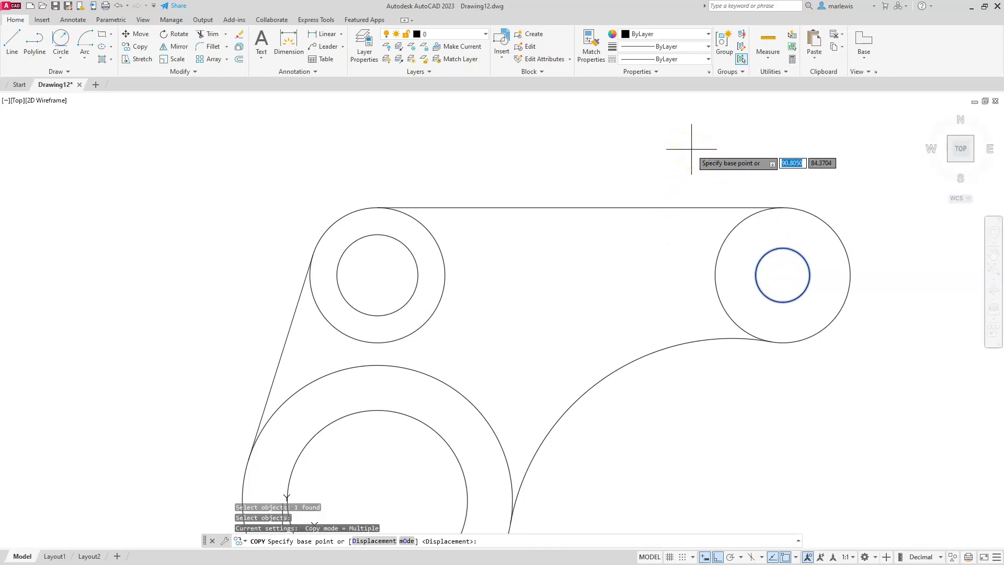
{"action": "left_click", "coordinate": [692, 149]}
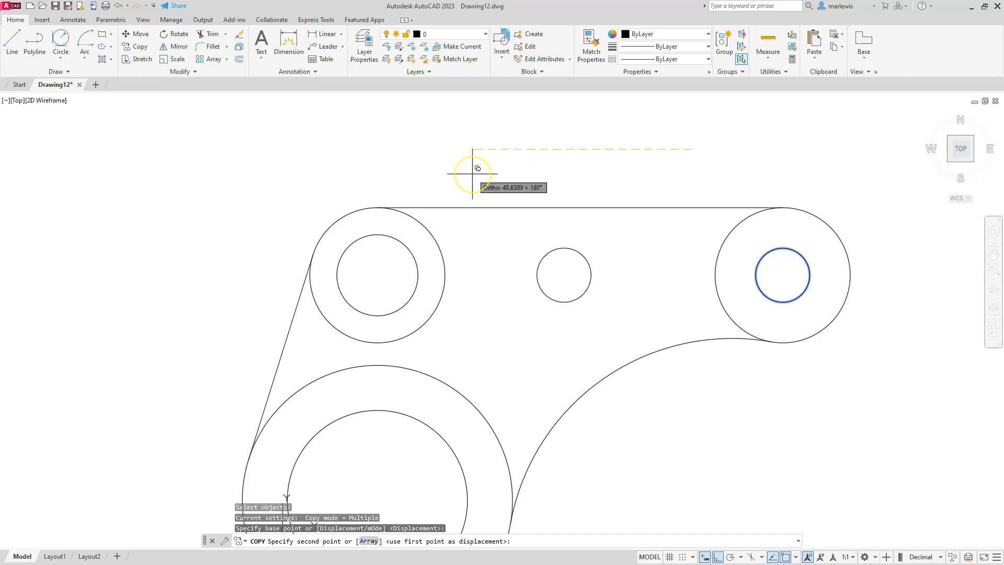
{"action": "type", "text": "40"}
{"action": "key", "text": "Return"}
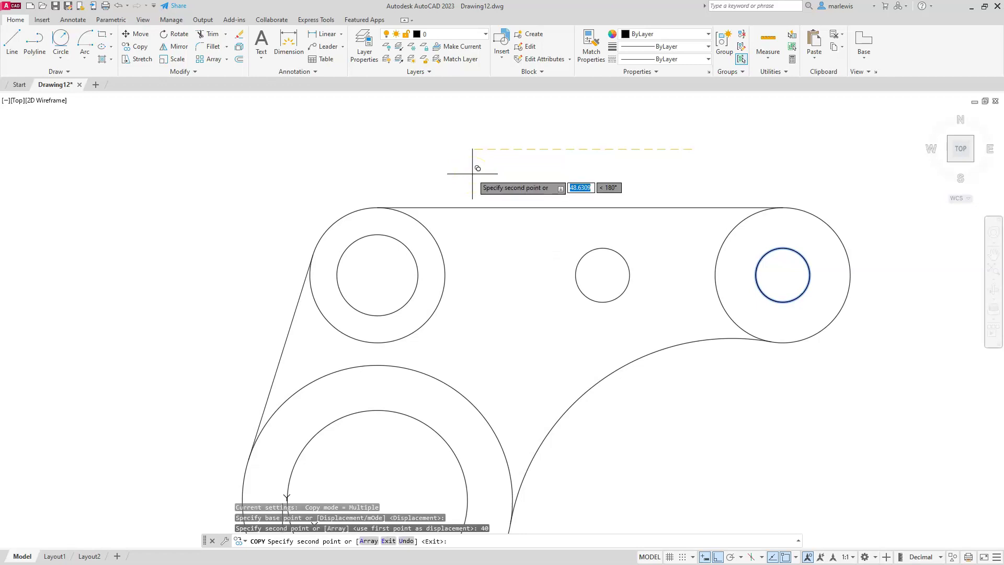
{"action": "key", "text": "Escape"}
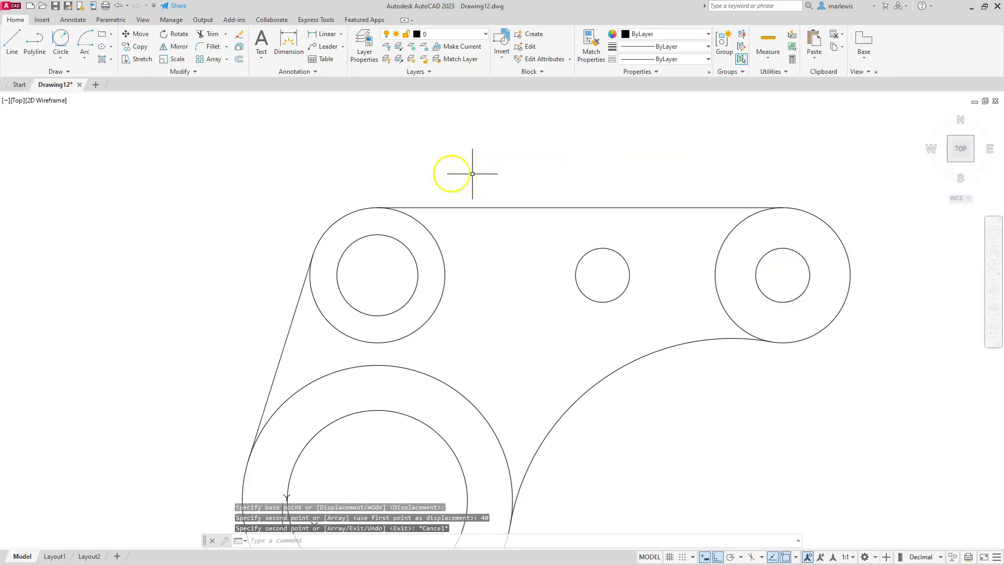
Draw lines joining the bottom and top quadrants of the two R6 circles as the slot sides
{"action": "left_click", "coordinate": [12, 46]}
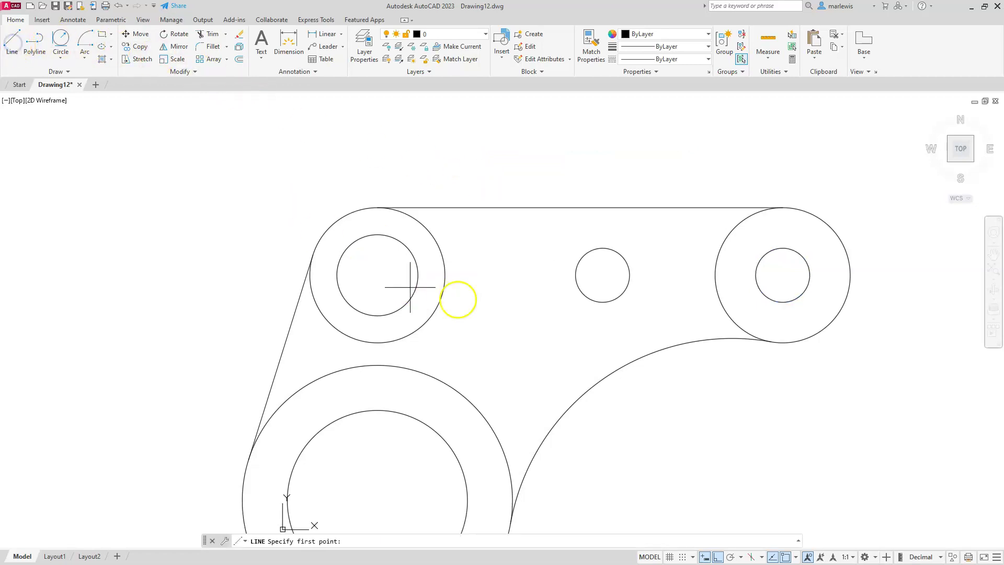
{"action": "left_click", "coordinate": [602, 302]}
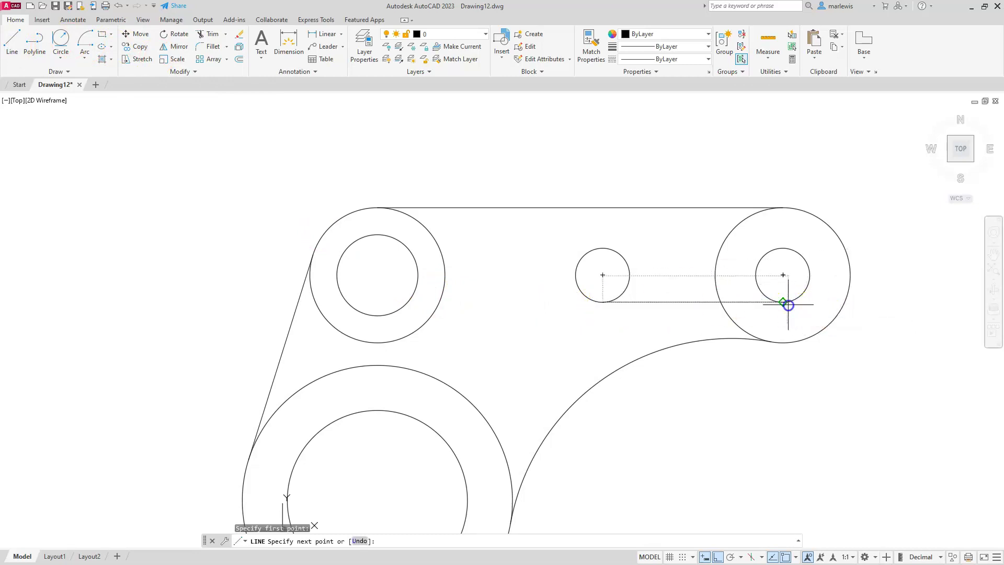
{"action": "left_click", "coordinate": [782, 302]}
{"action": "key", "text": "Escape"}
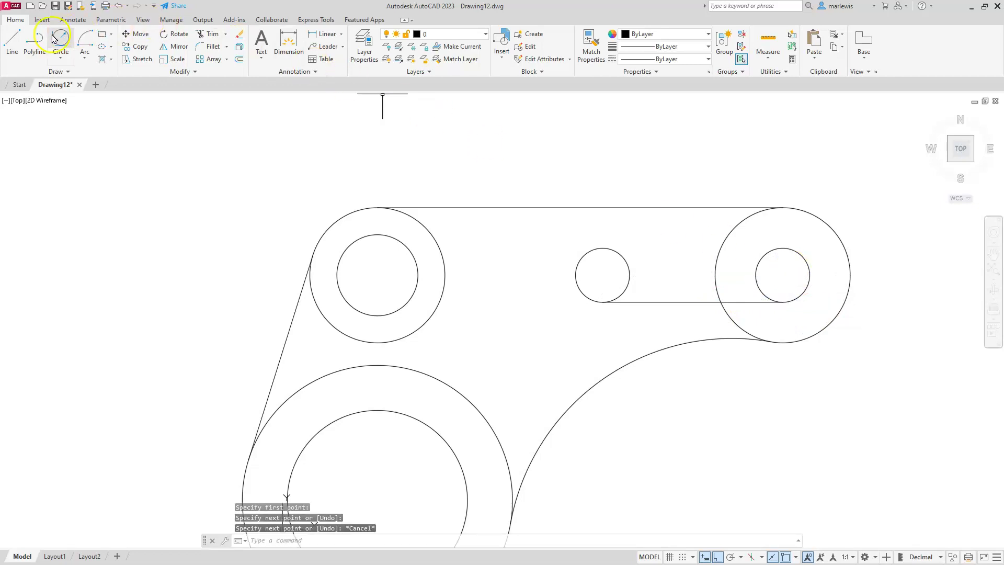
{"action": "left_click", "coordinate": [12, 40]}
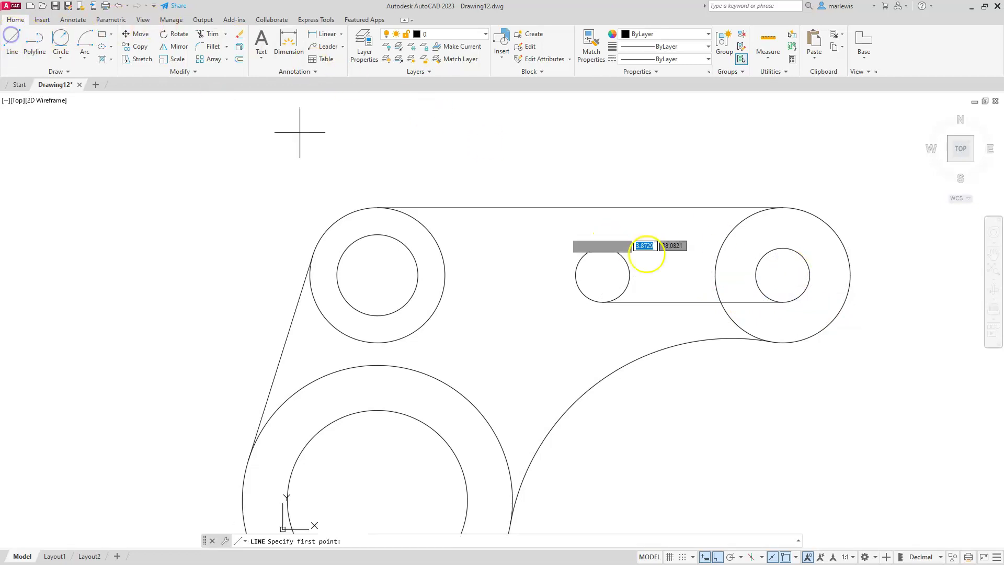
{"action": "left_click", "coordinate": [783, 248]}
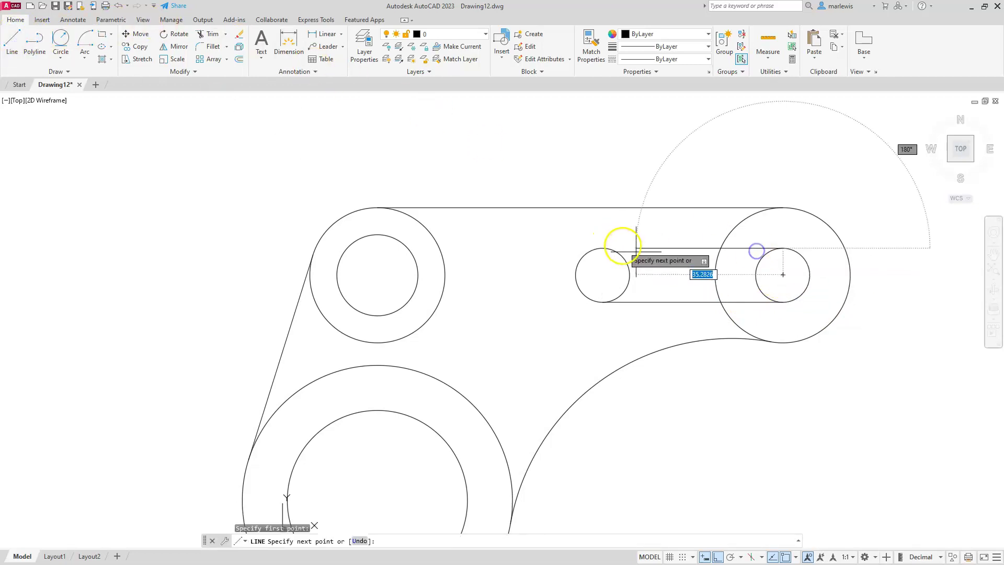
{"action": "left_click", "coordinate": [603, 248]}
{"action": "key", "text": "Escape"}
{"action": "scroll", "coordinate": [605, 254], "scroll_direction": "down", "scroll_amount": 2}
{"action": "middle_click_drag", "start_coordinate": [575, 315], "coordinate": [605, 280]}
{"action": "scroll", "coordinate": [606, 278], "scroll_direction": "up", "scroll_amount": 2}
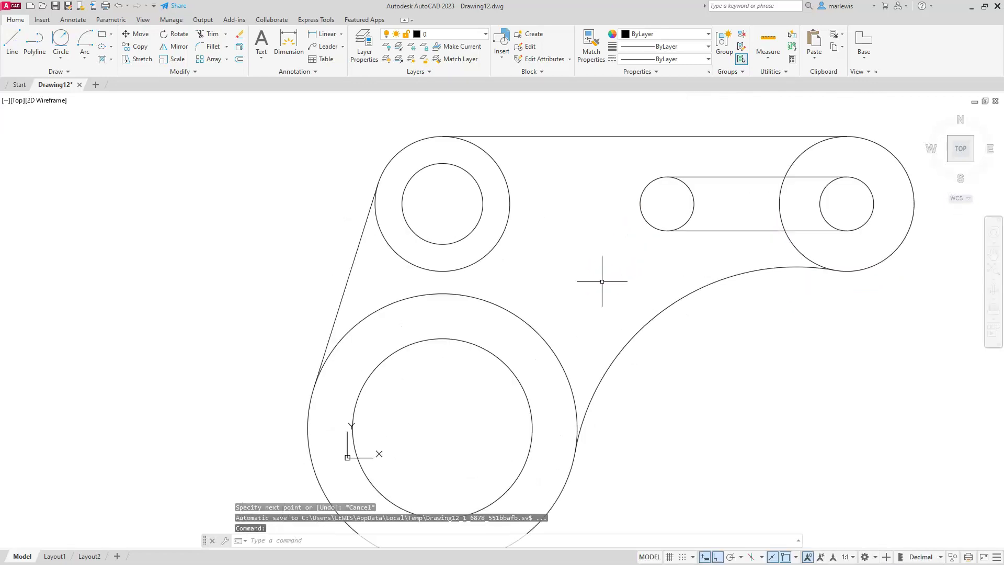
Trim the outer circle arcs and the inner arcs at both slot ends
{"action": "left_click", "coordinate": [610, 290]}
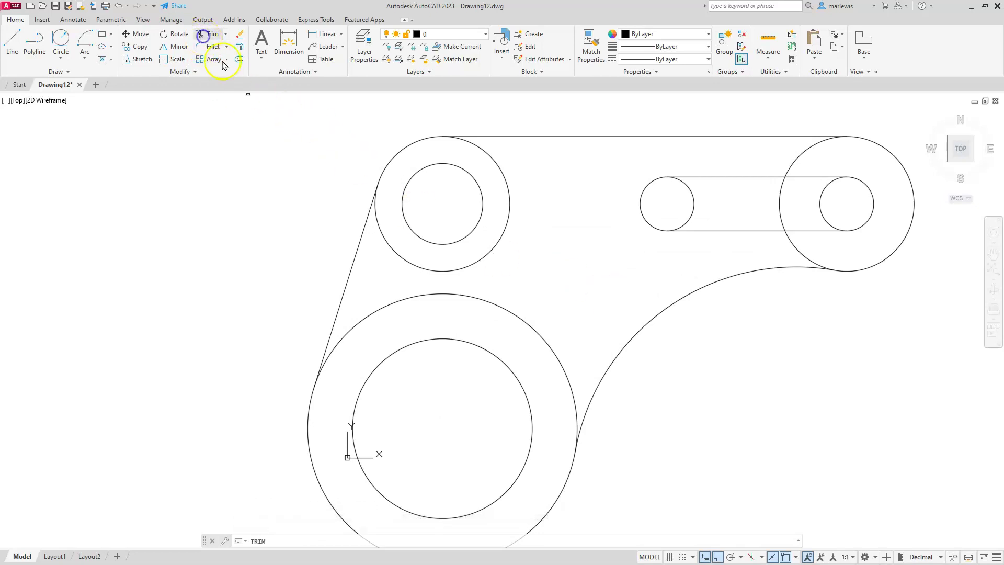
{"action": "left_click", "coordinate": [420, 293]}
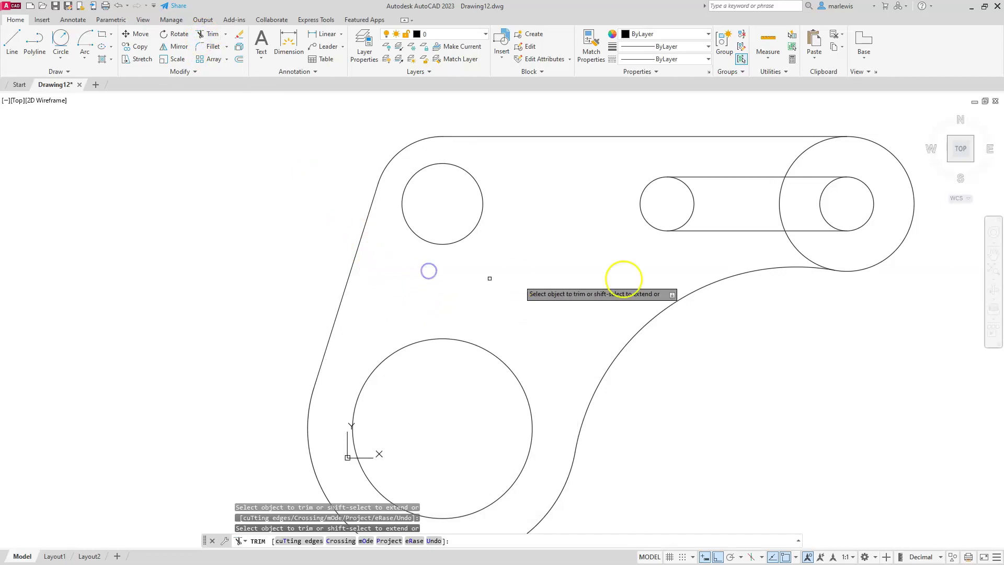
{"action": "left_click", "coordinate": [781, 206]}
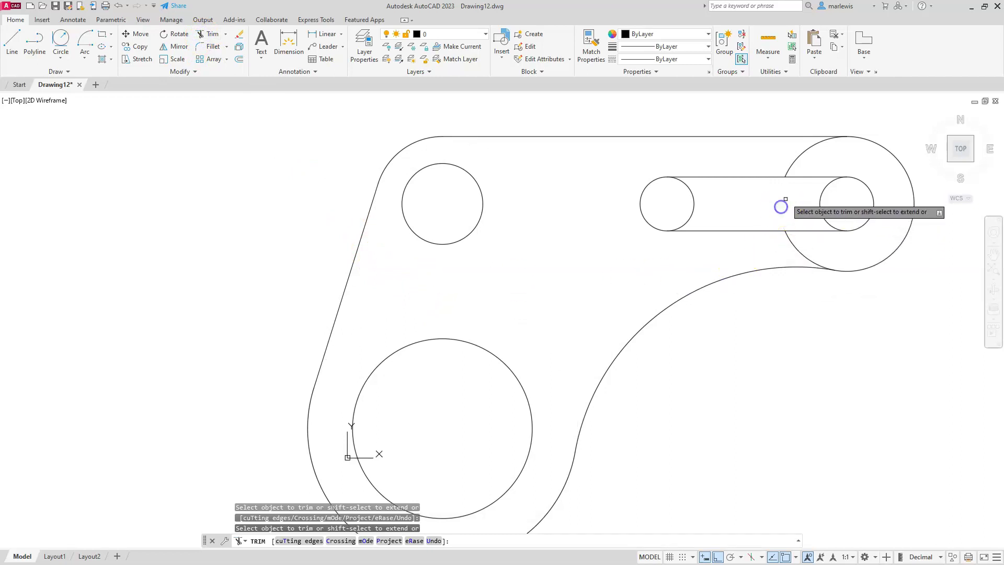
{"action": "left_click", "coordinate": [790, 167]}
{"action": "left_click", "coordinate": [791, 242]}
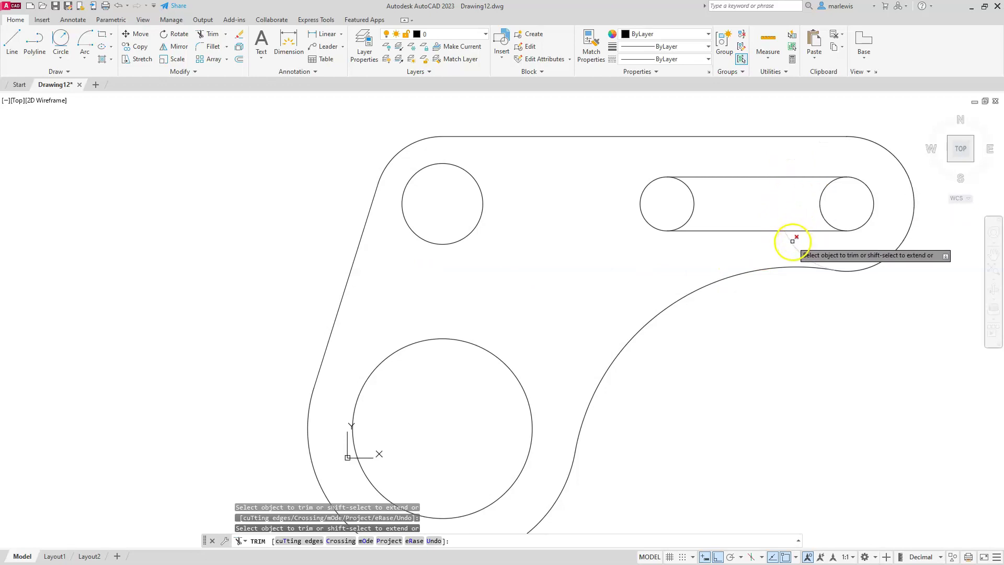
{"action": "left_click", "coordinate": [694, 209]}
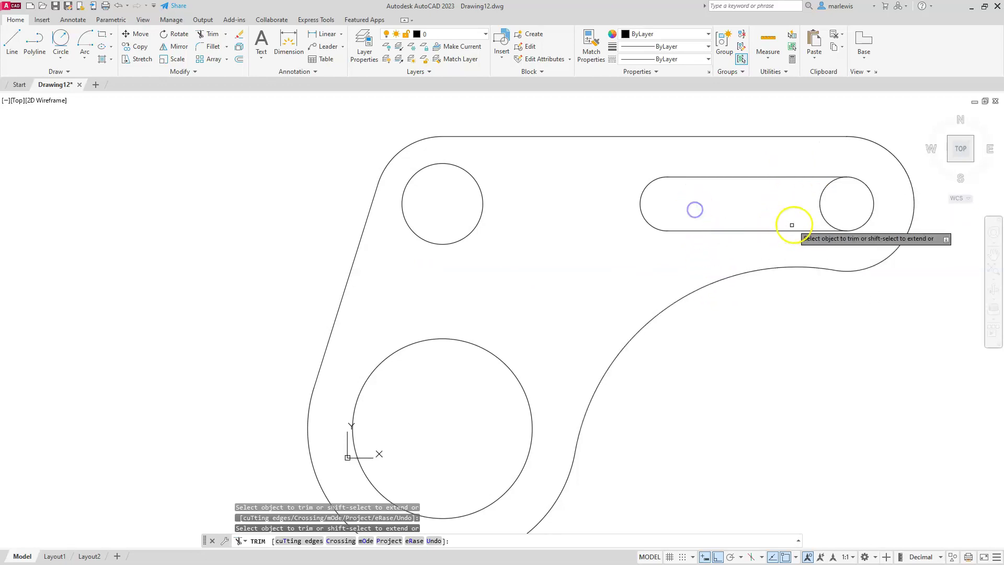
{"action": "left_click", "coordinate": [822, 215]}
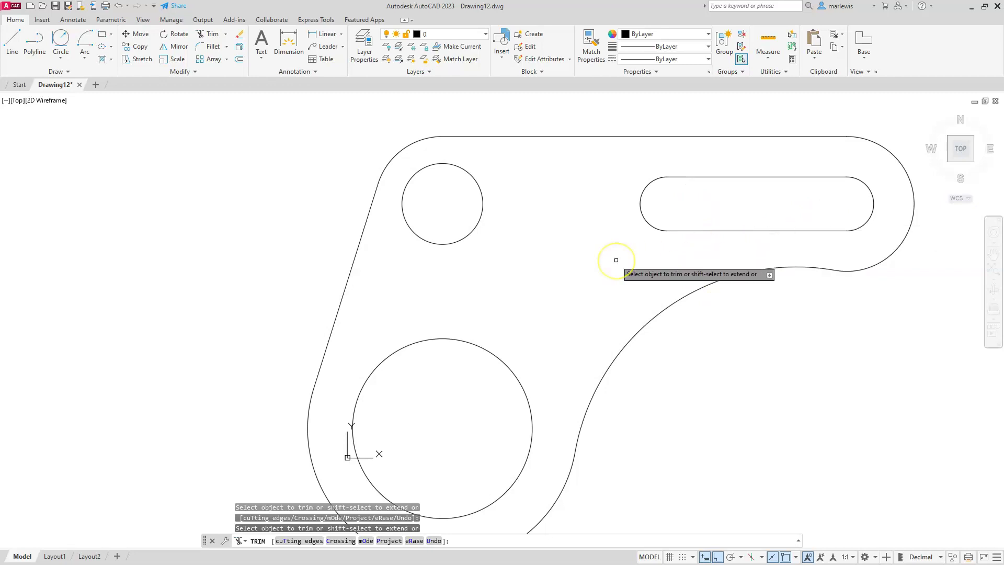
{"action": "key", "text": "Escape"}
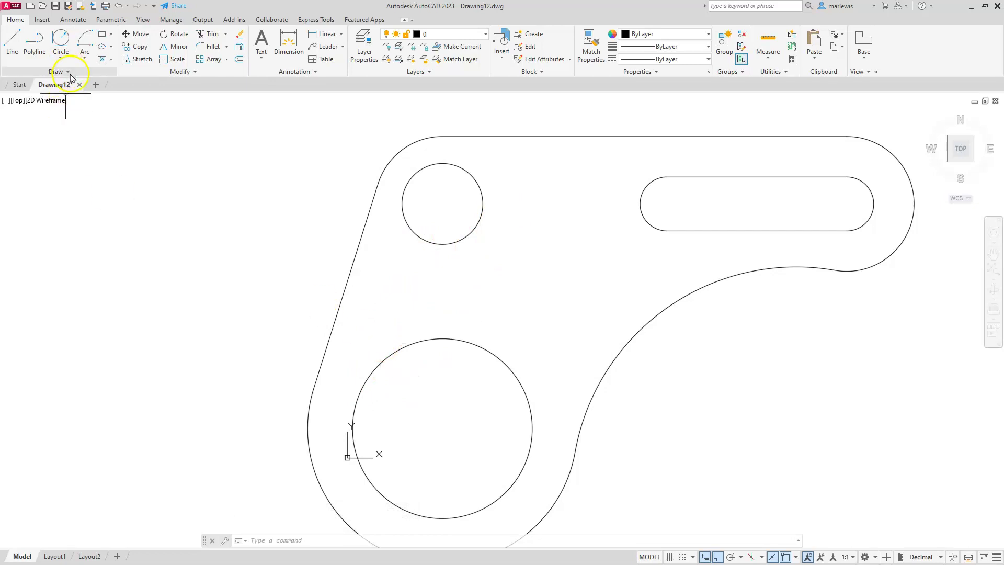
Fillet the small upper-left circle to the large lower circle with R30 arcs on both sides
{"action": "mouse_move", "coordinate": [76, 88]}
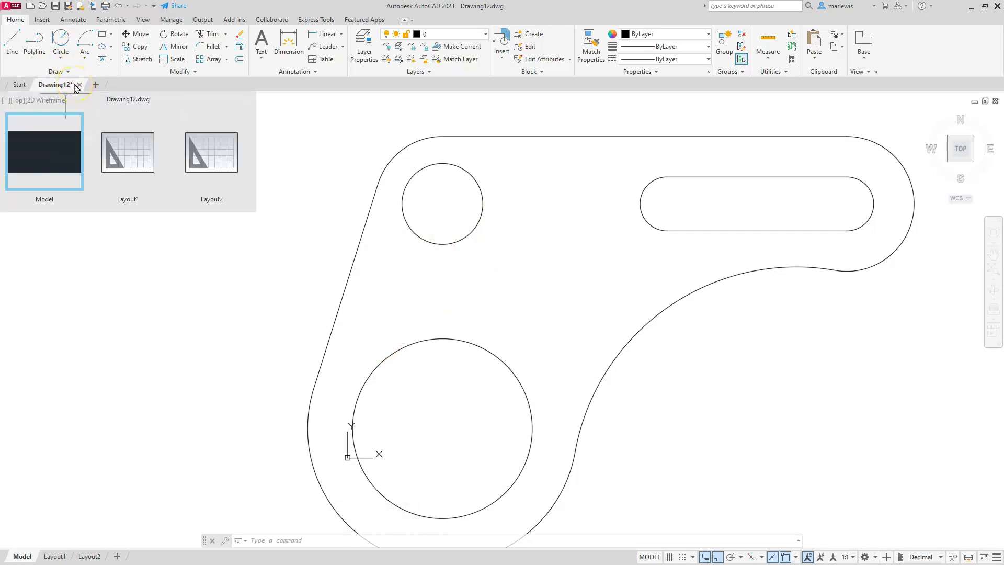
{"action": "left_click", "coordinate": [206, 47]}
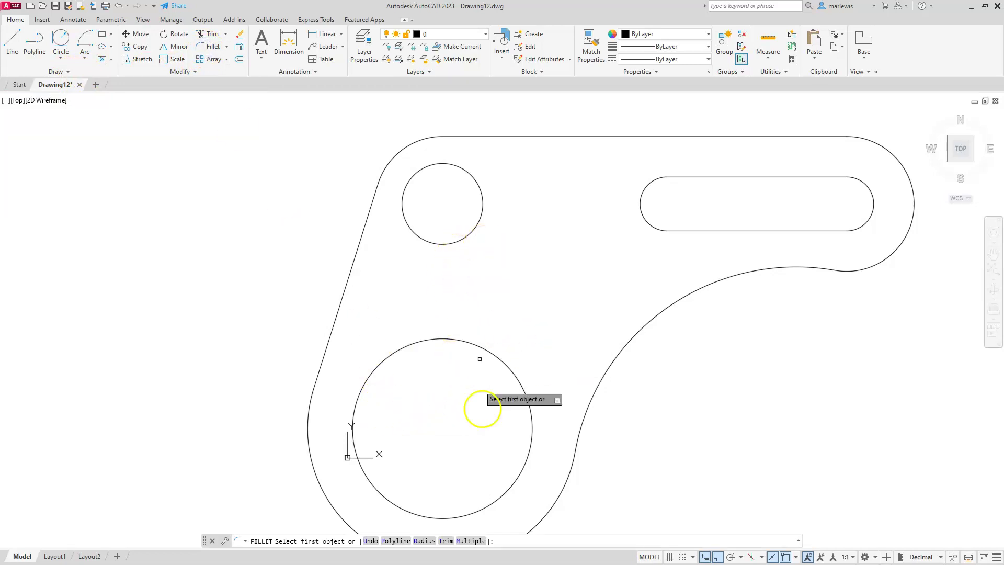
{"action": "left_click", "coordinate": [469, 541]}
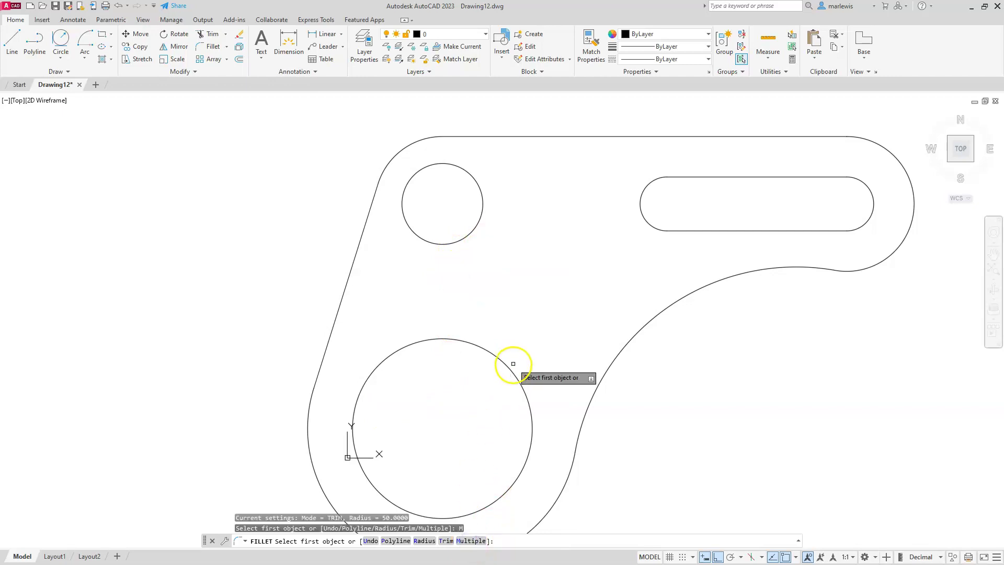
{"action": "left_click", "coordinate": [422, 541]}
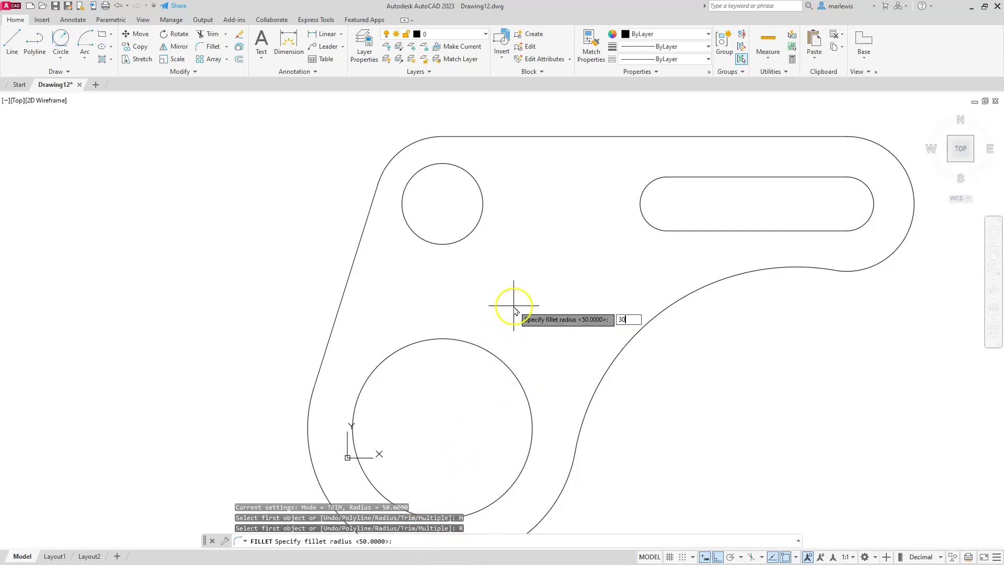
{"action": "key", "text": "Return"}
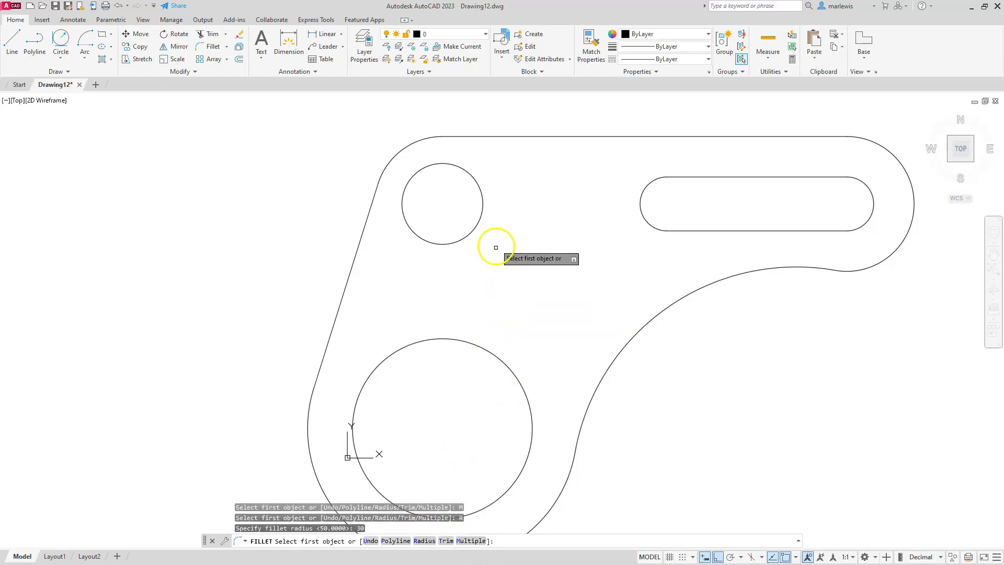
{"action": "left_click", "coordinate": [479, 218]}
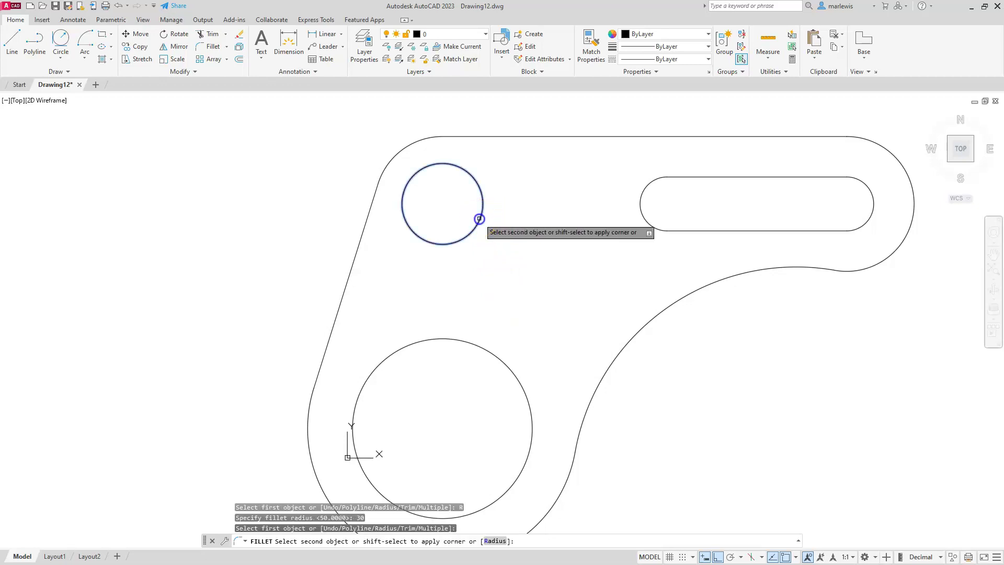
{"action": "left_click", "coordinate": [497, 360]}
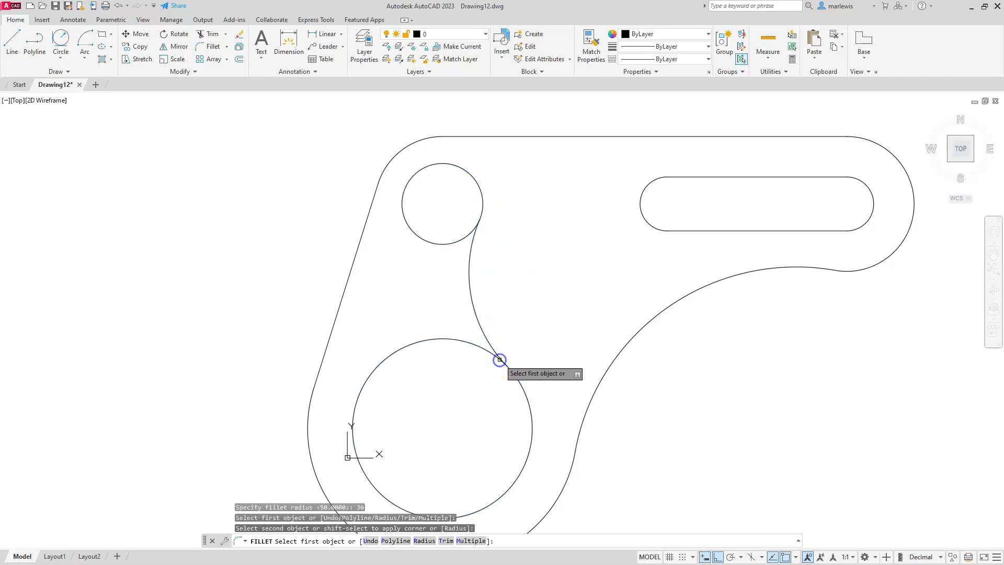
{"action": "left_click", "coordinate": [403, 215]}
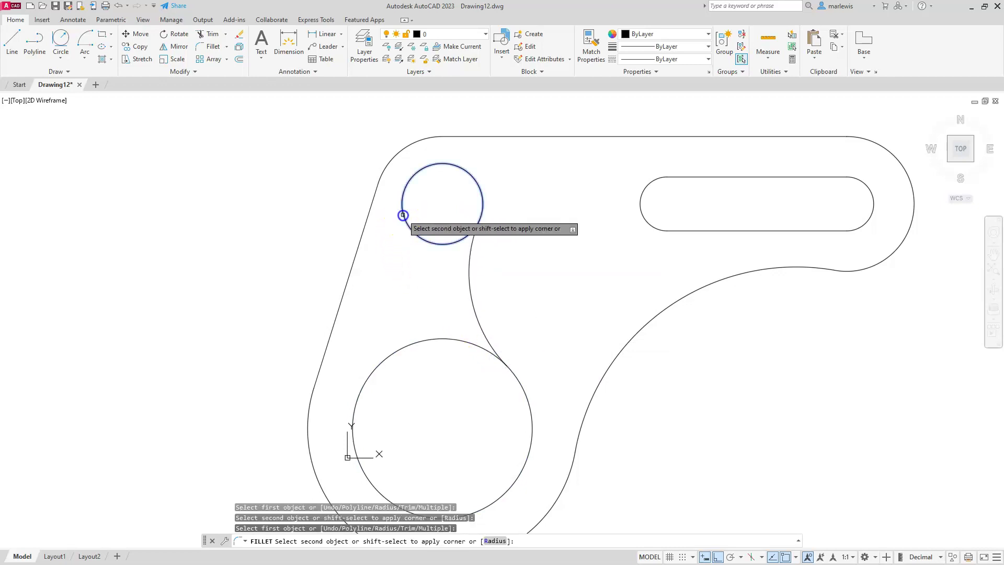
{"action": "left_click", "coordinate": [390, 355]}
{"action": "key", "text": "Escape"}
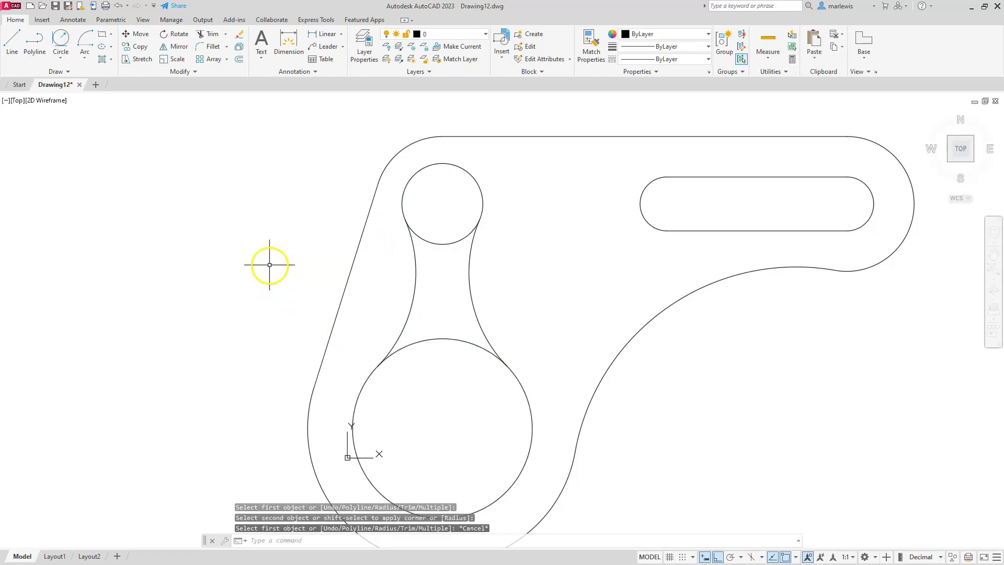
Trim the circle arcs between the R30 fillets to leave one keyhole-shaped cutout
{"action": "left_click", "coordinate": [210, 34]}
{"action": "left_click", "coordinate": [444, 333]}
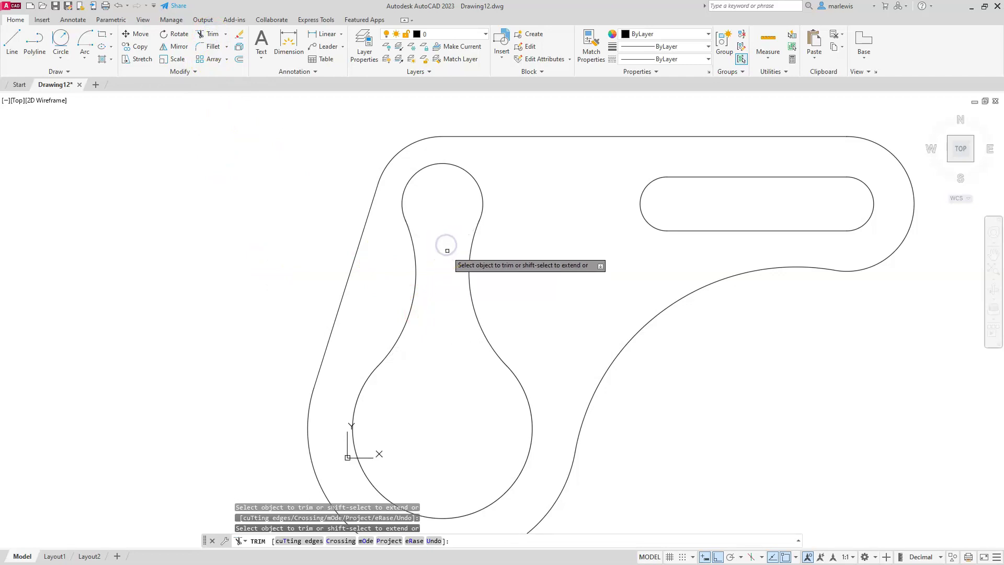
{"action": "key", "text": "Escape"}
{"action": "scroll", "coordinate": [447, 253], "scroll_direction": "down", "scroll_amount": 2}
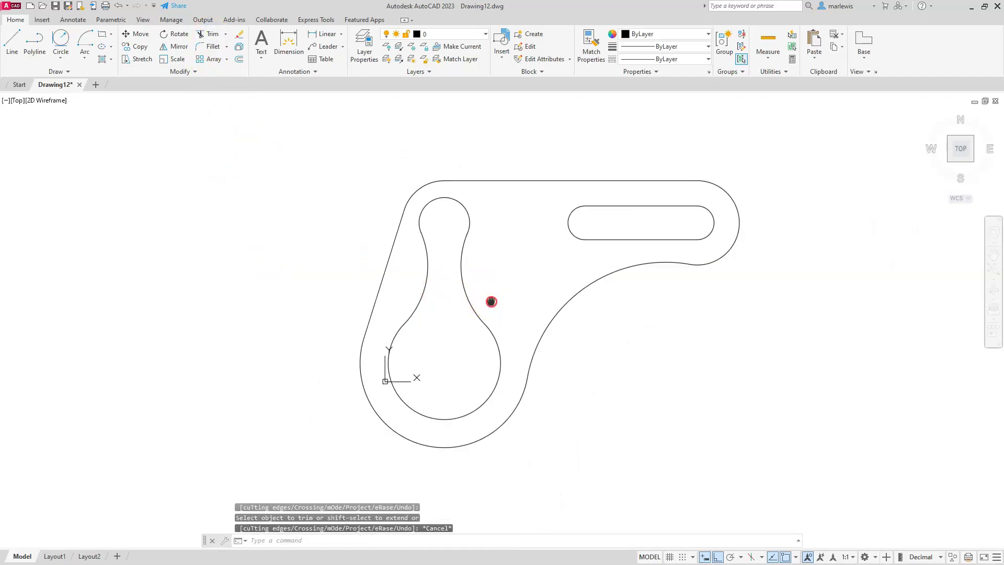
{"action": "middle_click_drag", "start_coordinate": [490, 301], "coordinate": [486, 288]}
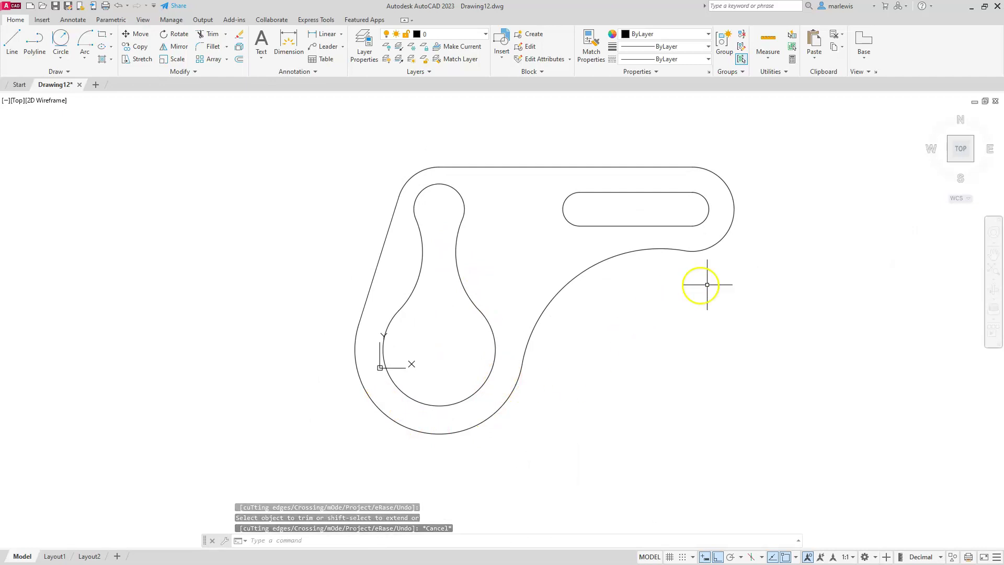